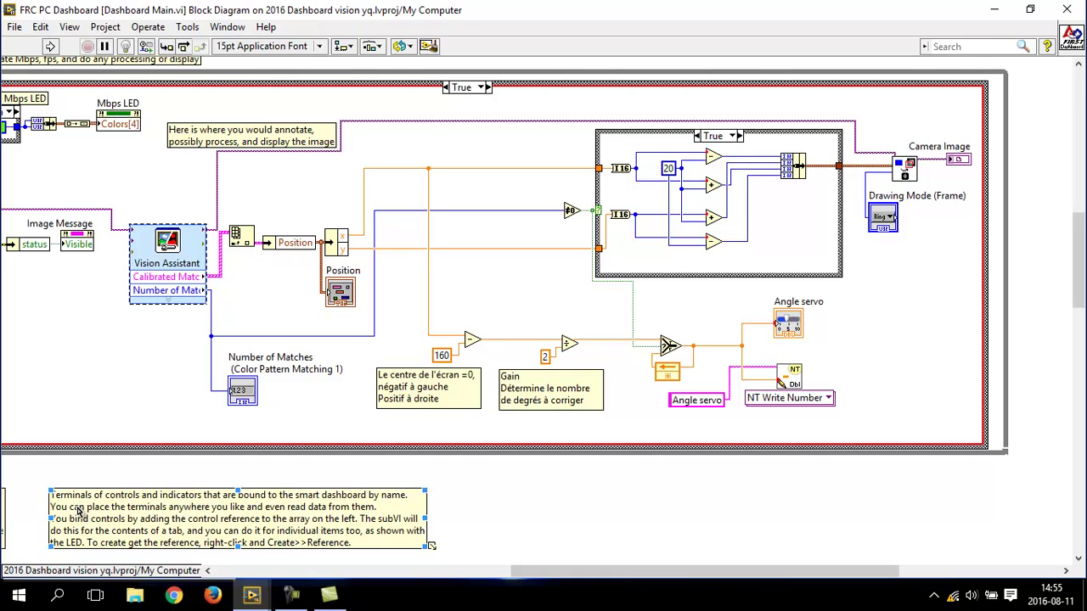
Open the Vision Assistant block's configuration from the block diagram, maximize its window, and select the Color Pattern Matching step.
left_click(292, 421)
left_click(107, 284)
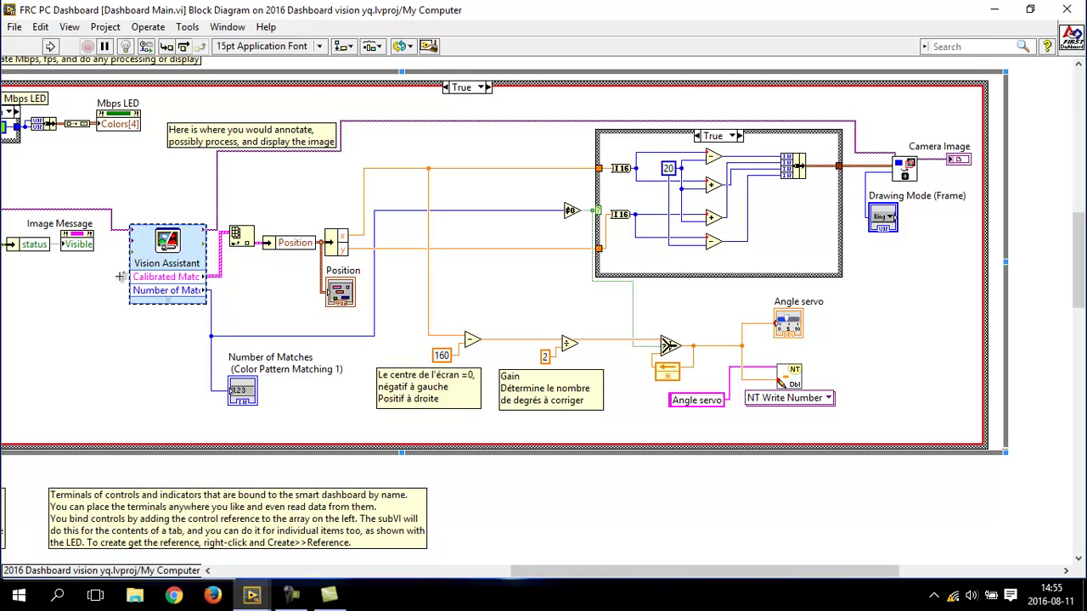
double_click(168, 261)
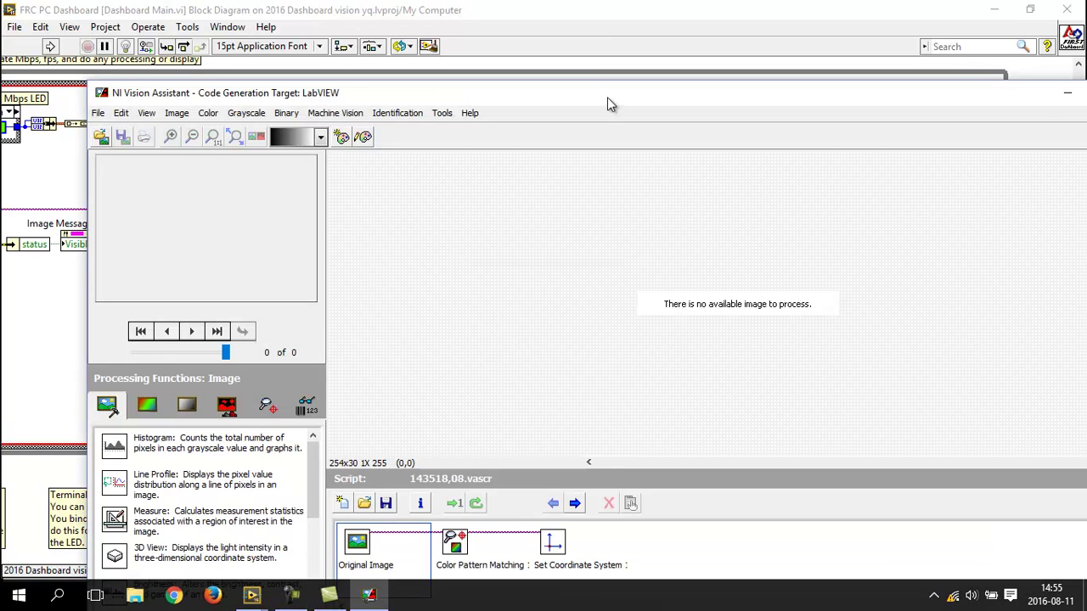
double_click(607, 98)
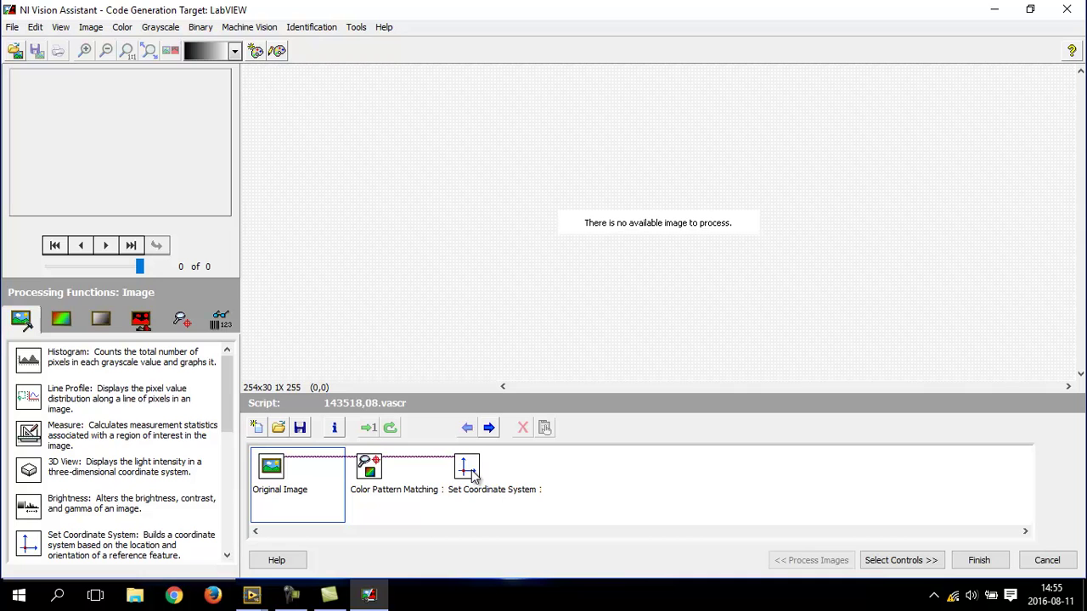
left_click(373, 472)
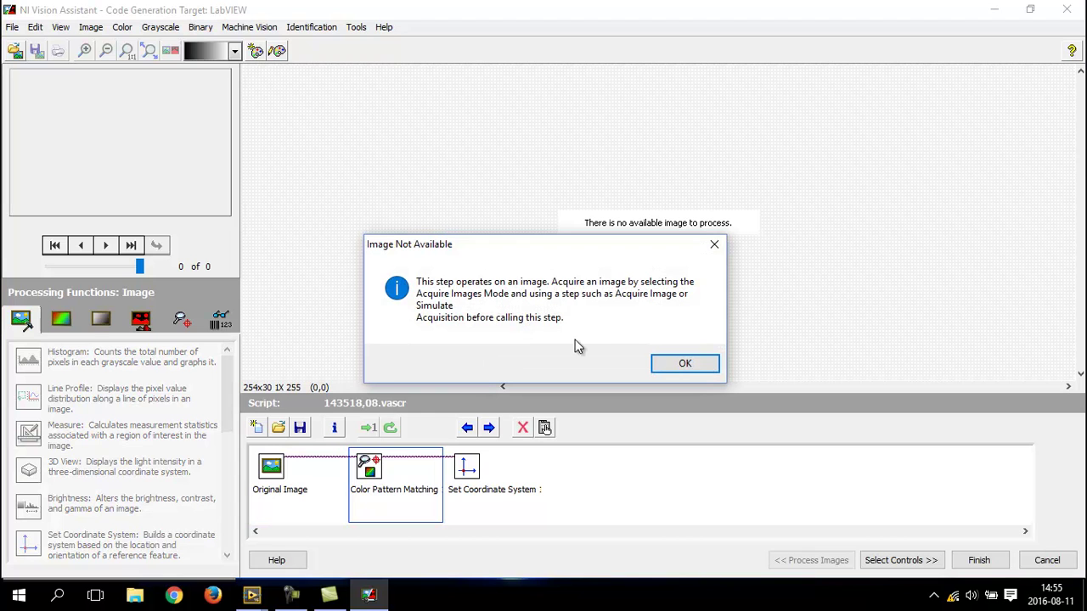
left_click(671, 365)
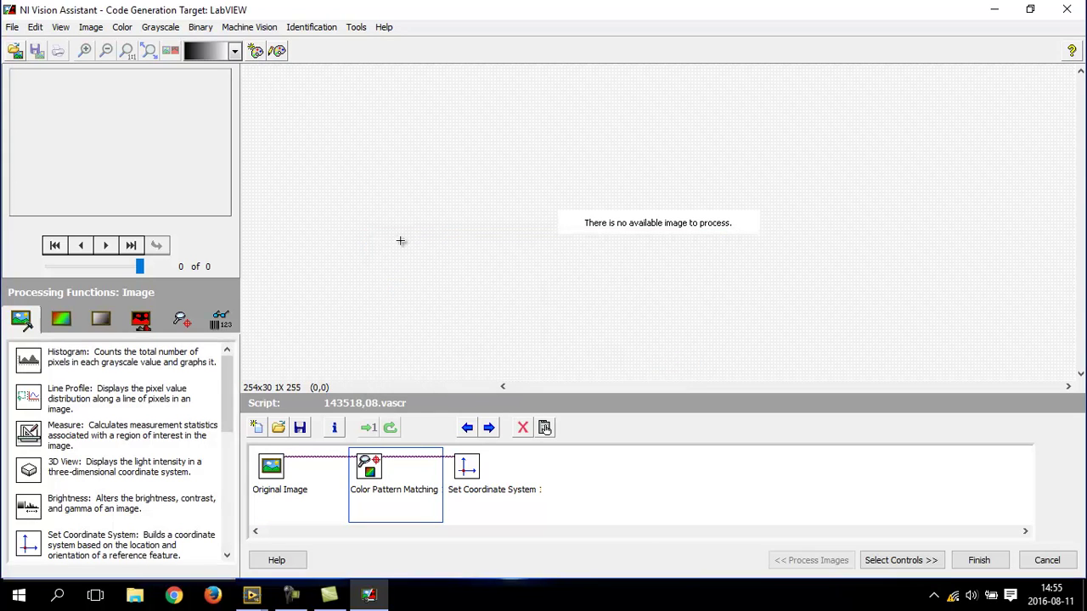
Load the images cube0000.bmp through cube0009.bmp from the cube folder.
left_click(14, 51)
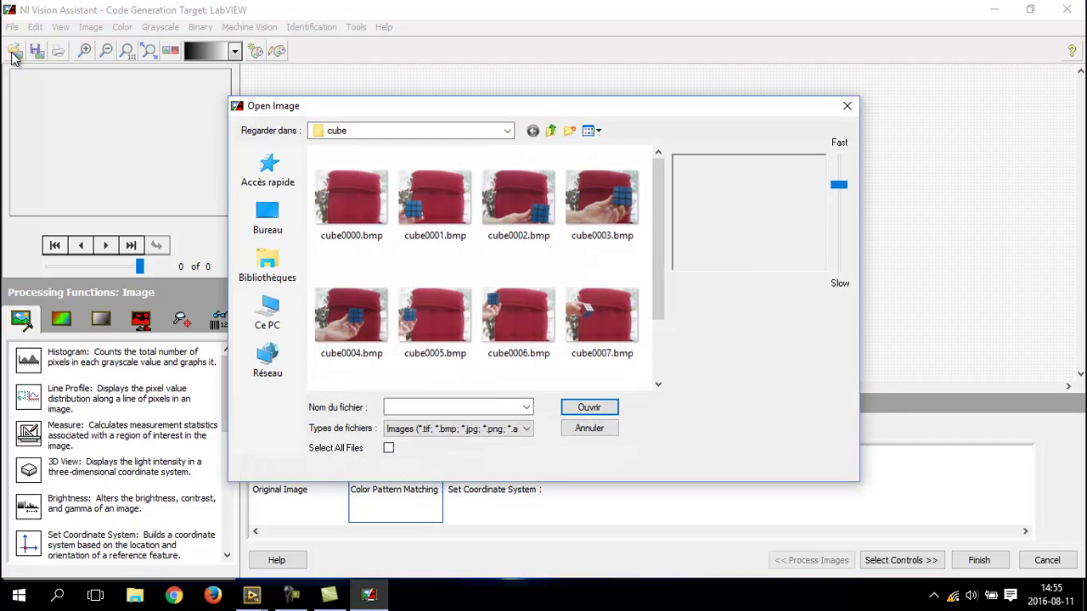
left_click(361, 216)
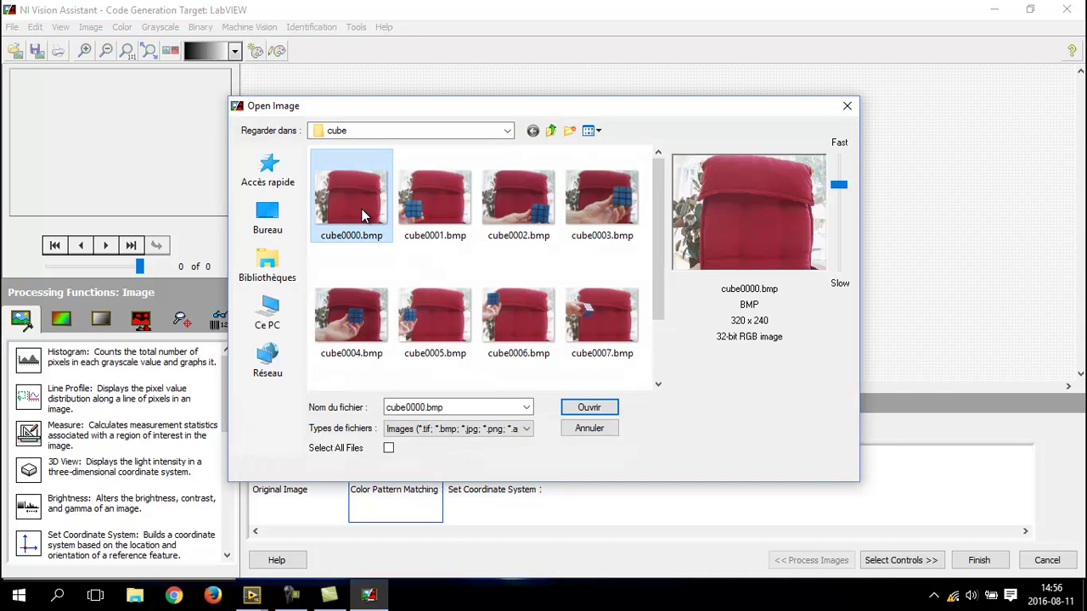
scroll(361, 209, "down", 3)
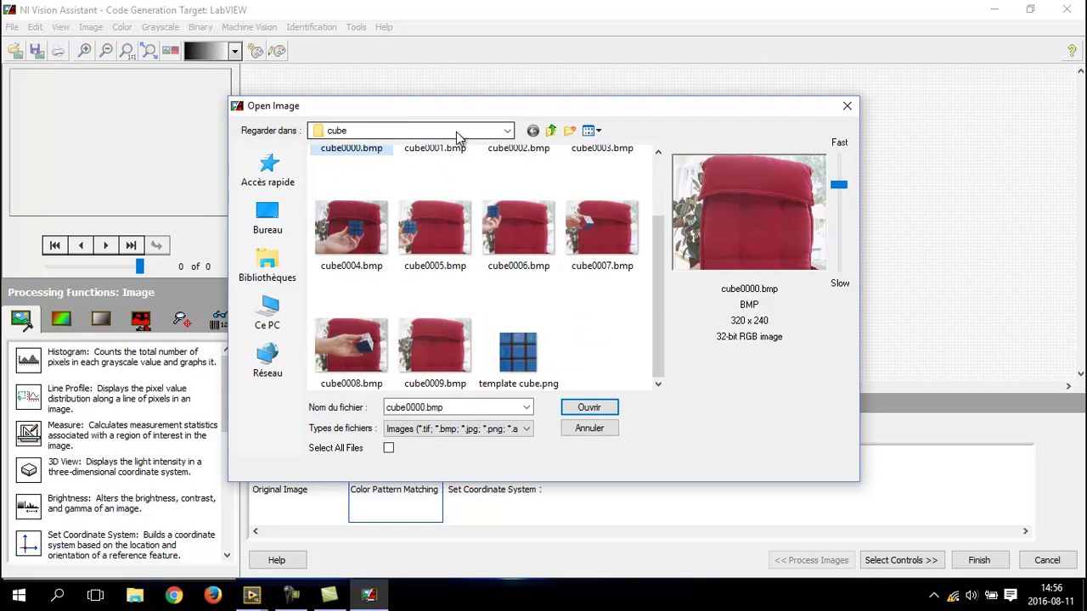
left_click(507, 131)
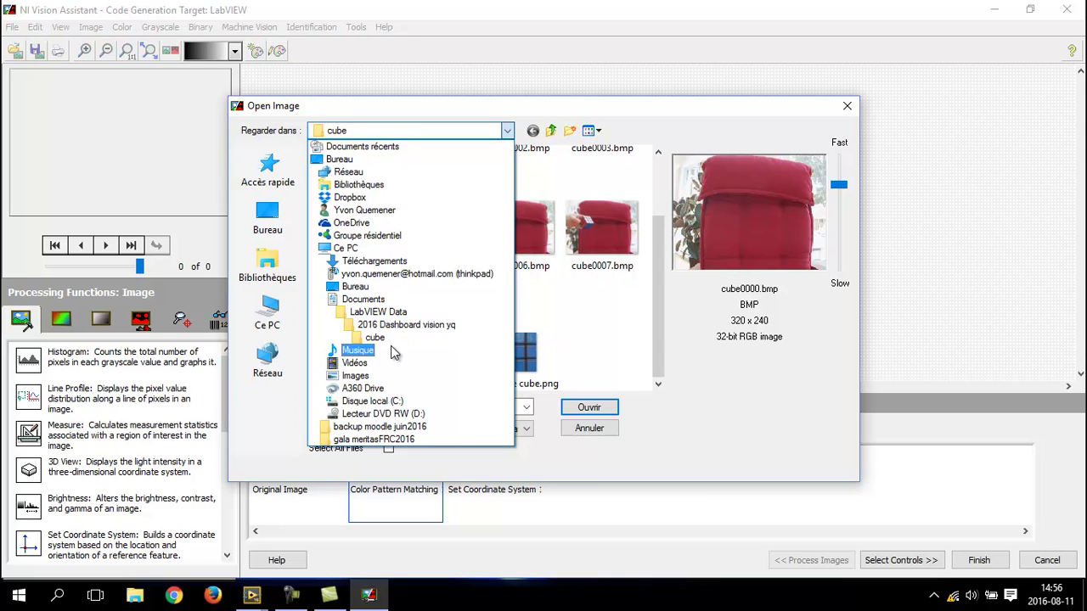
left_click(561, 327)
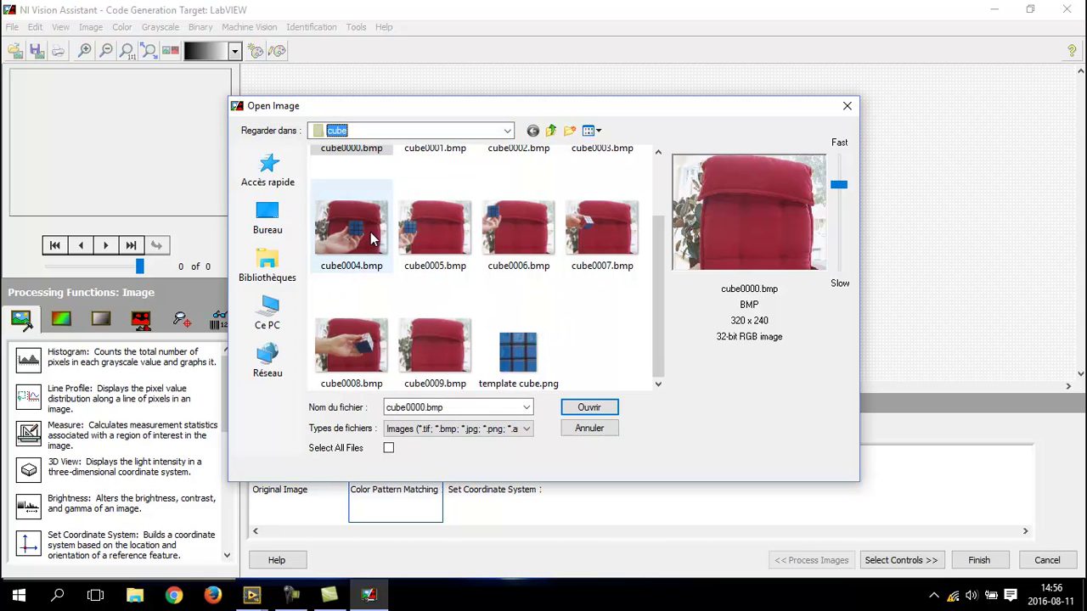
left_click(444, 357, "shift")
left_click(589, 409)
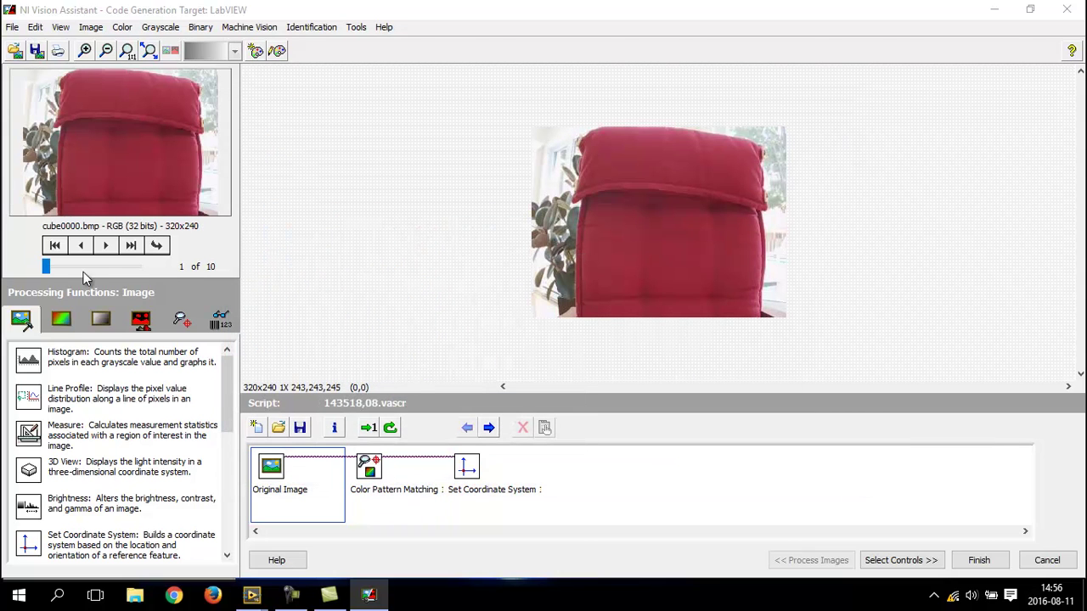
Browse forward through the loaded cube images and go back to cube0002.bmp.
left_click(102, 252)
left_click(102, 251)
left_click(104, 252)
left_click(105, 254)
left_click(104, 255)
left_click(104, 255)
left_click(104, 255)
left_click(105, 255)
left_click(104, 255)
left_click(82, 252)
left_click(82, 252)
left_click(82, 252)
left_click(82, 252)
left_click(82, 252)
left_click(83, 252)
left_click(82, 252)
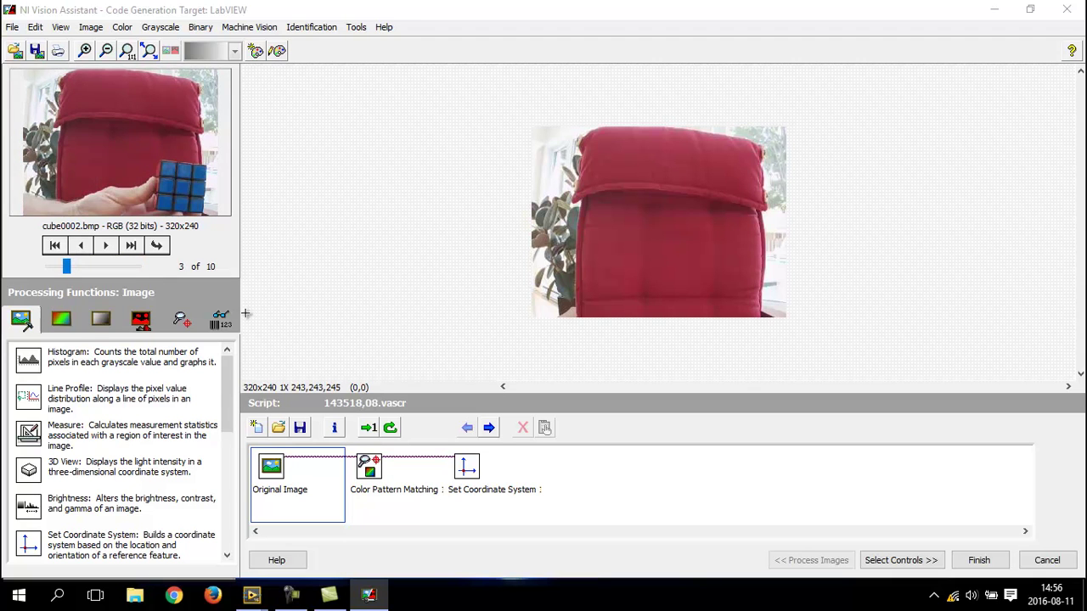
Open the Color Pattern Matching template settings and view the dialogs for loading and creating a template, cancelling both.
double_click(365, 472)
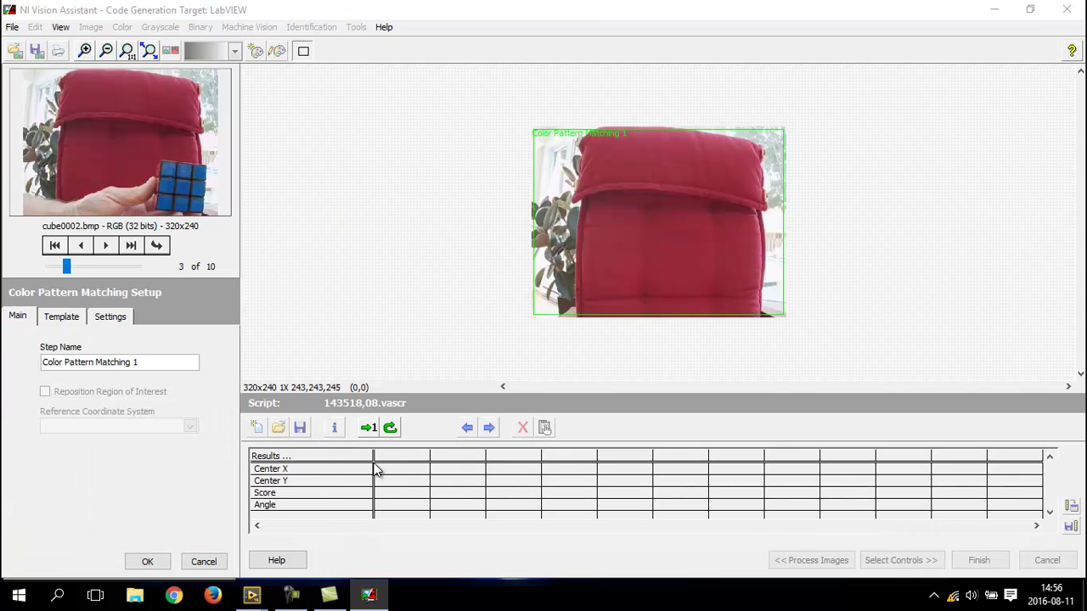
left_click(61, 320)
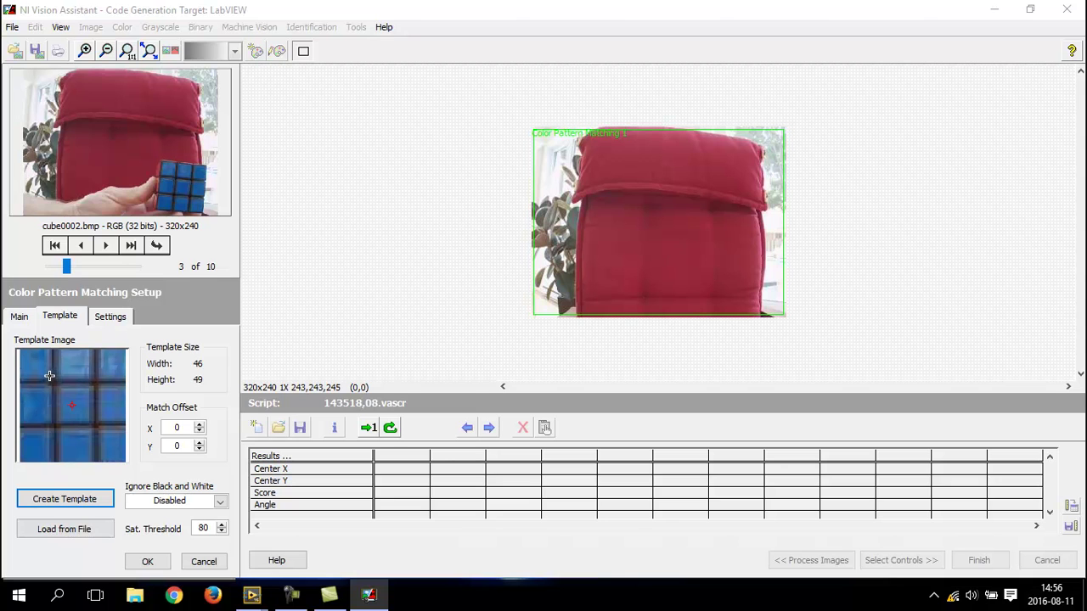
left_click(67, 533)
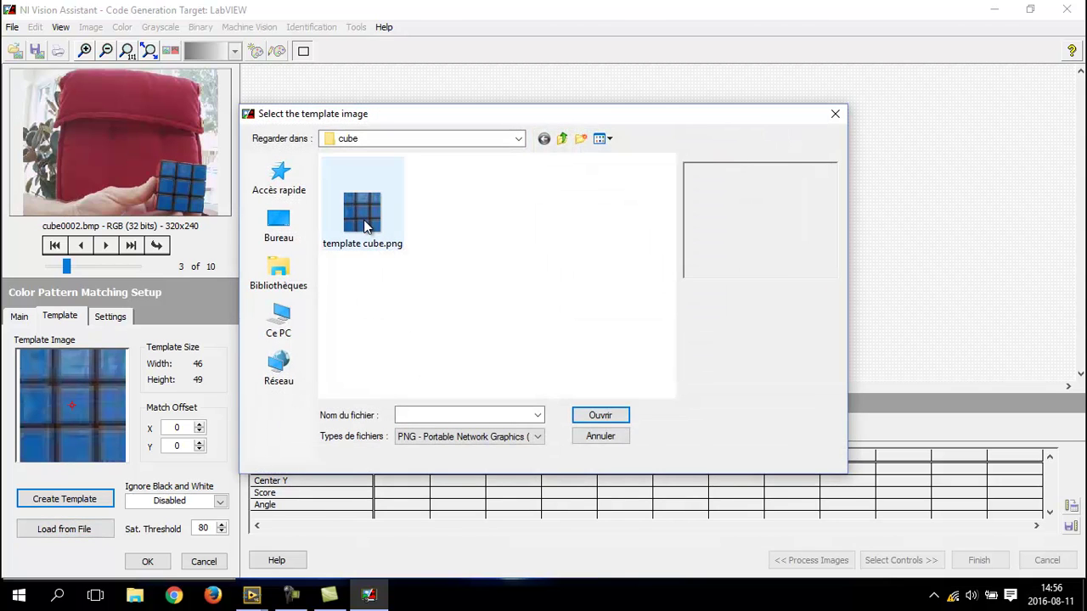
left_click(588, 433)
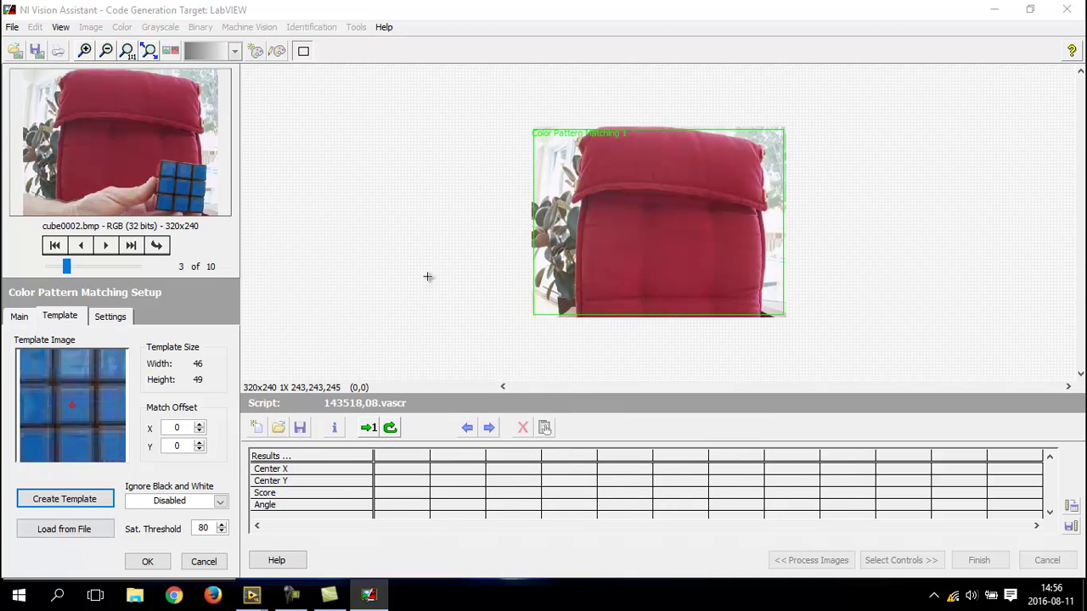
left_click(49, 503)
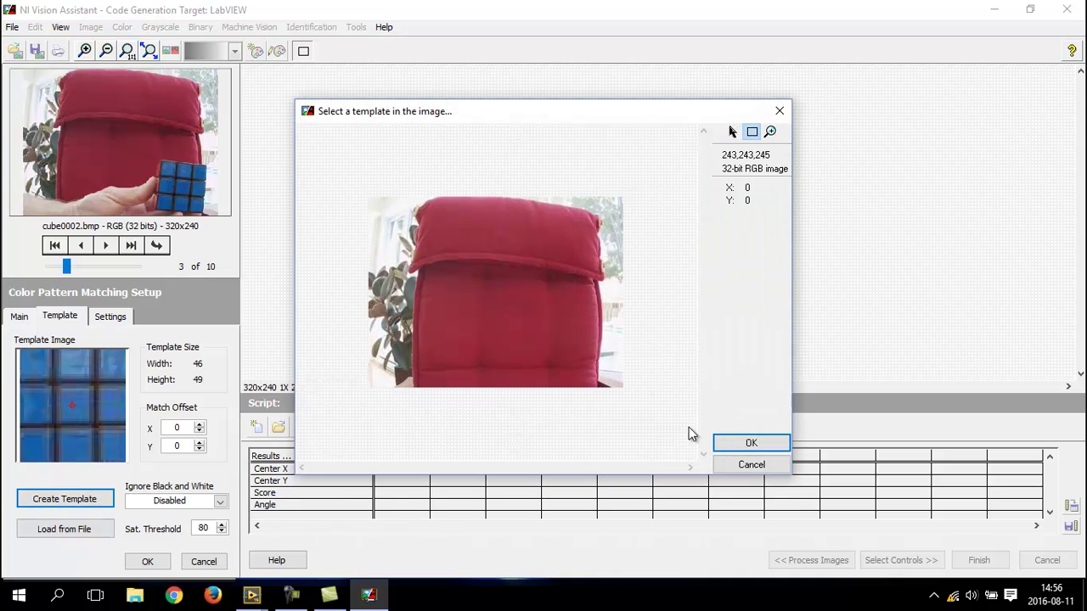
left_click(727, 462)
Advance to cube0004.bmp and run the color pattern matching on it.
left_click(105, 246)
left_click(106, 248)
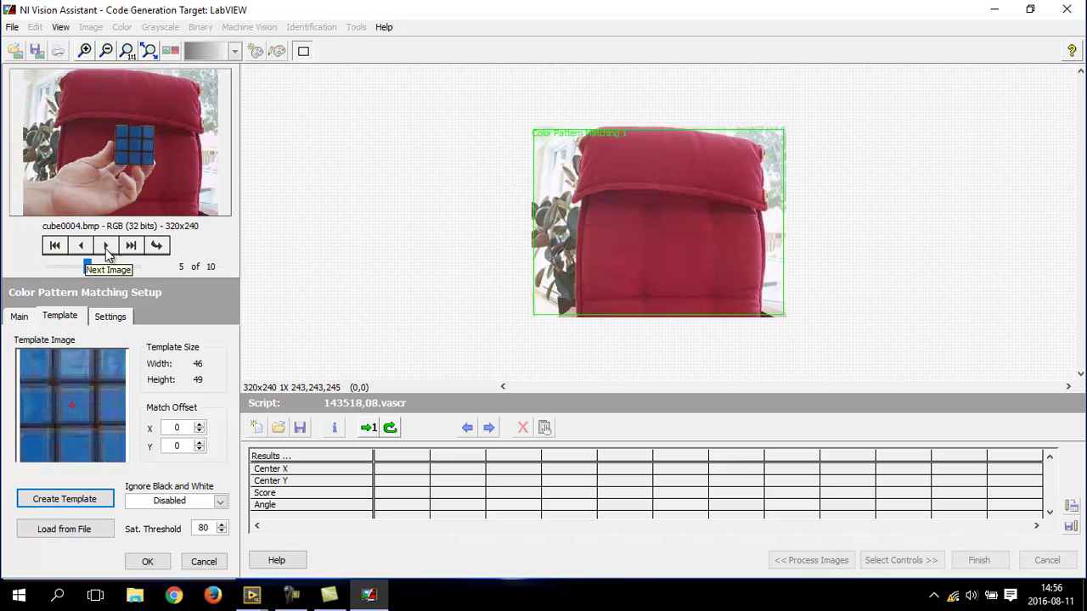
left_click(76, 498)
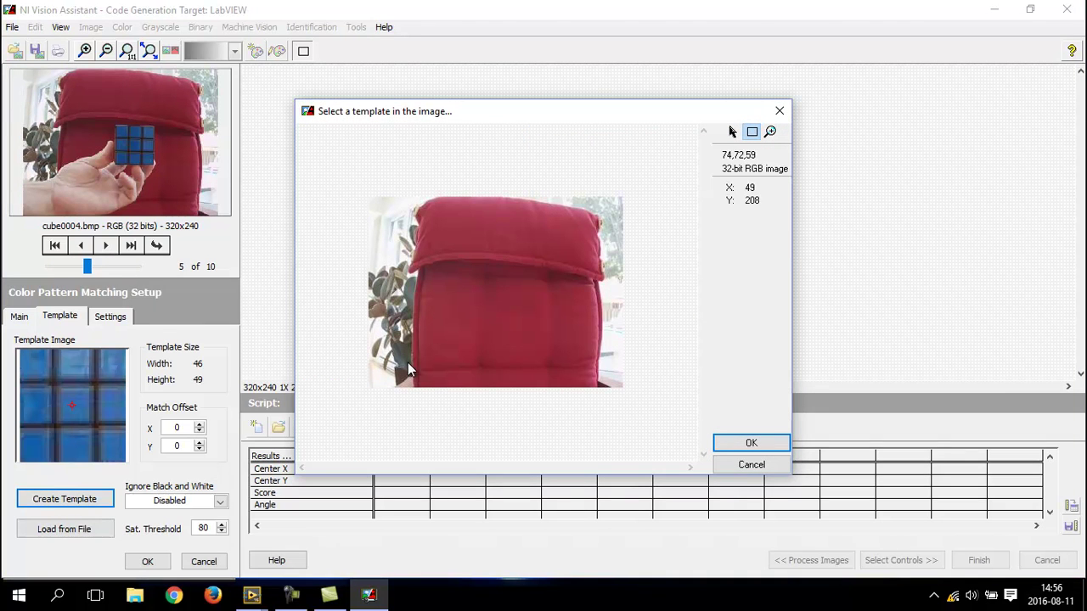
left_click(740, 467)
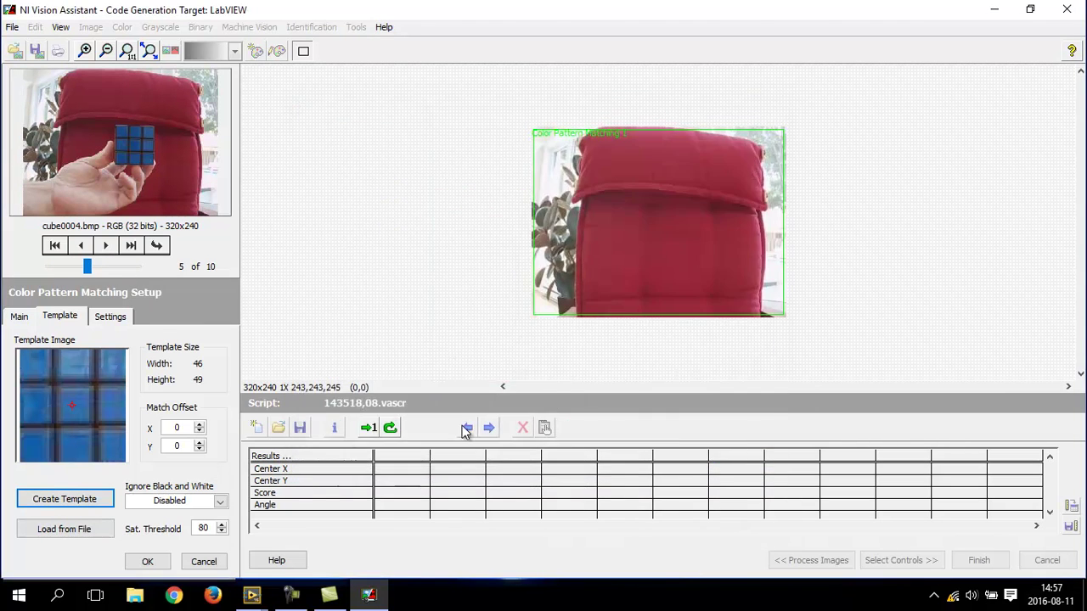
left_click(368, 428)
left_click(368, 428)
left_click(368, 427)
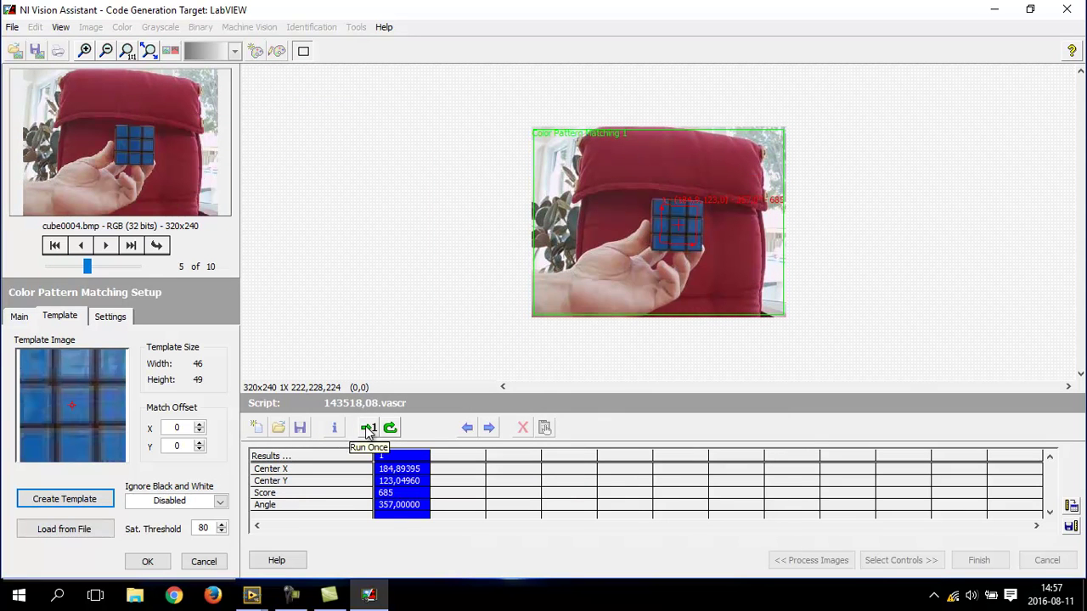
Try to create a new template from the blue cube face in cube0004.bmp, cancelling the save.
left_click(48, 504)
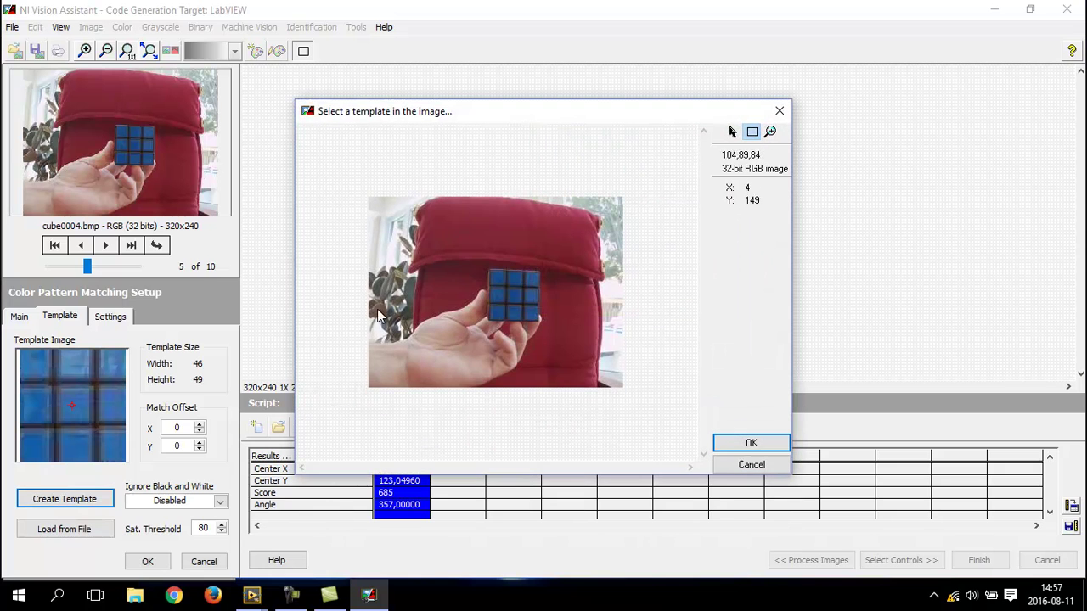
left_click_drag(490, 274, 536, 317)
left_click(731, 445)
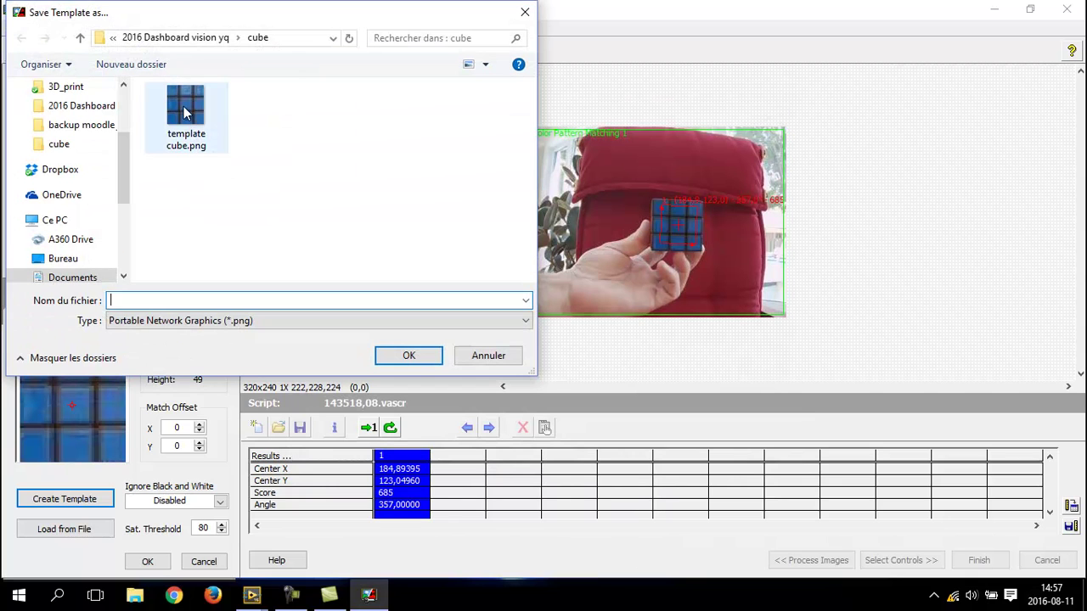
left_click(483, 354)
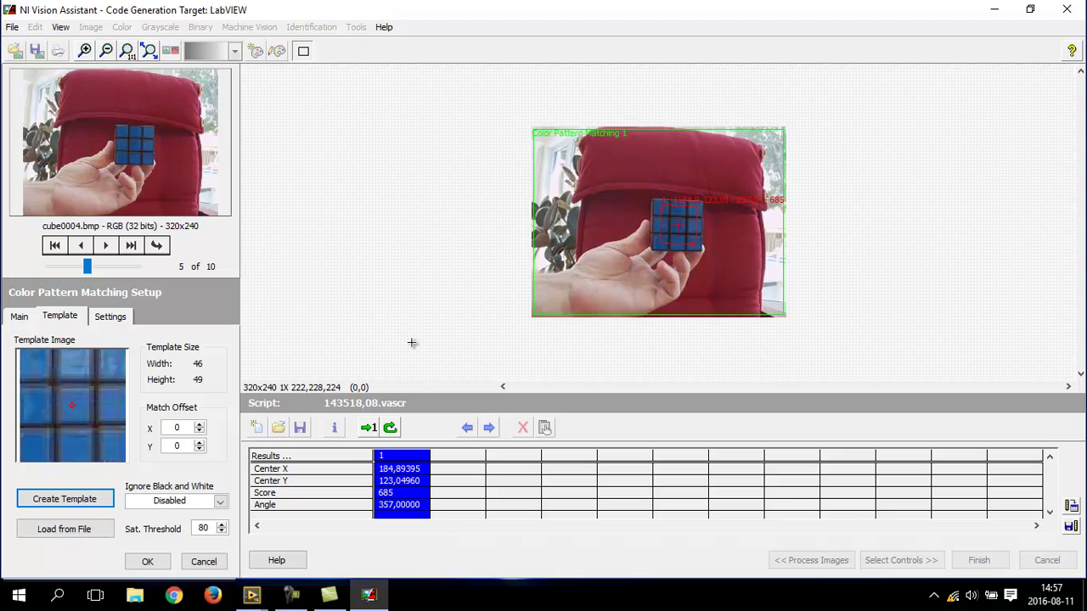
Run the color pattern matching image by image, from cube0005.bmp around to cube0001.bmp.
left_click(368, 427)
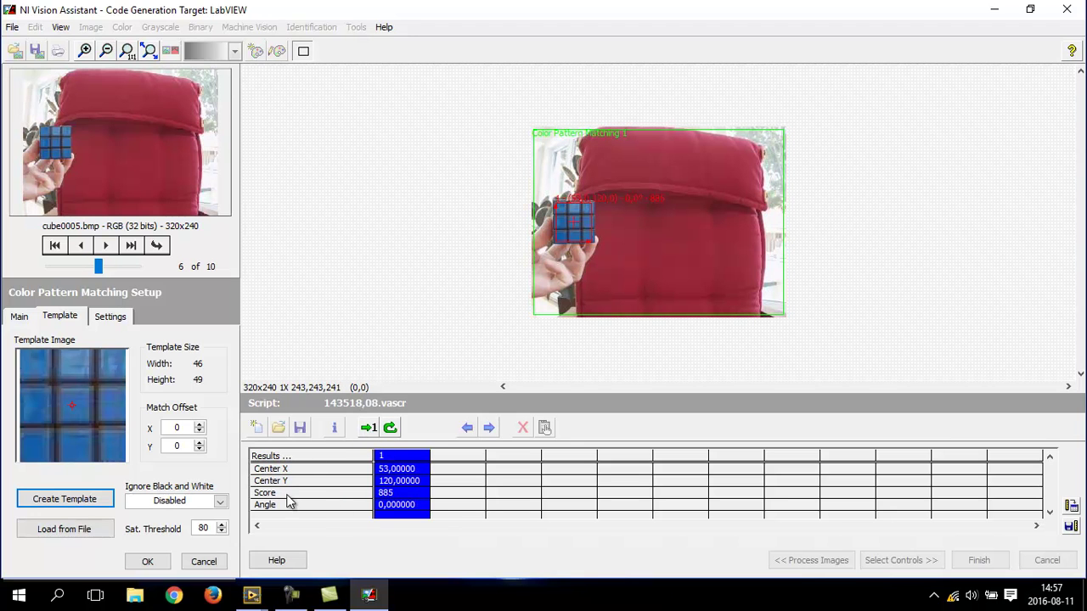
left_click(369, 428)
left_click(369, 431)
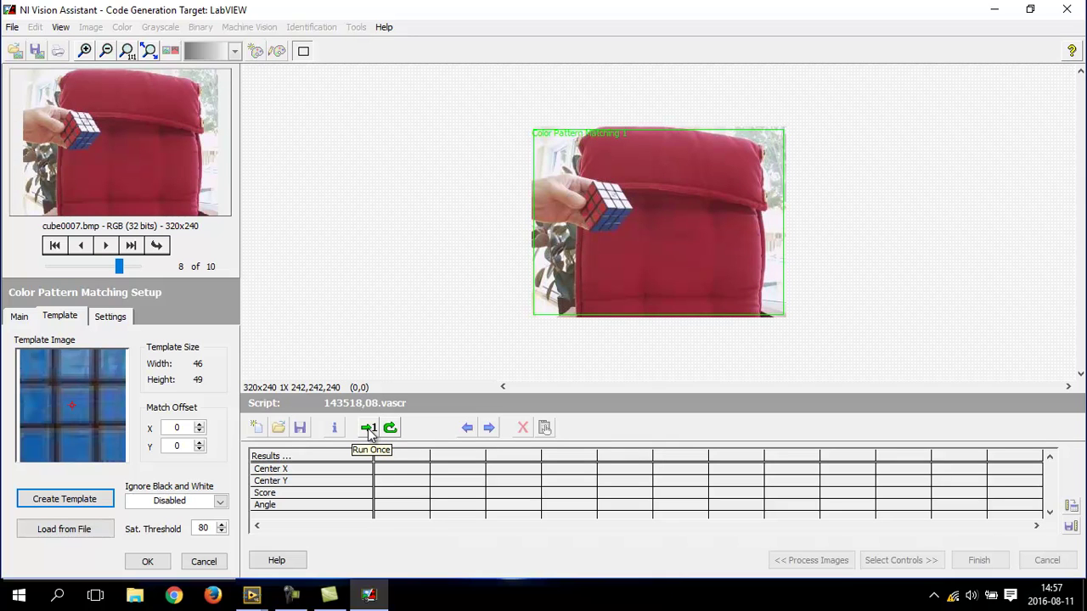
left_click(369, 429)
left_click(369, 429)
left_click(368, 428)
left_click(369, 429)
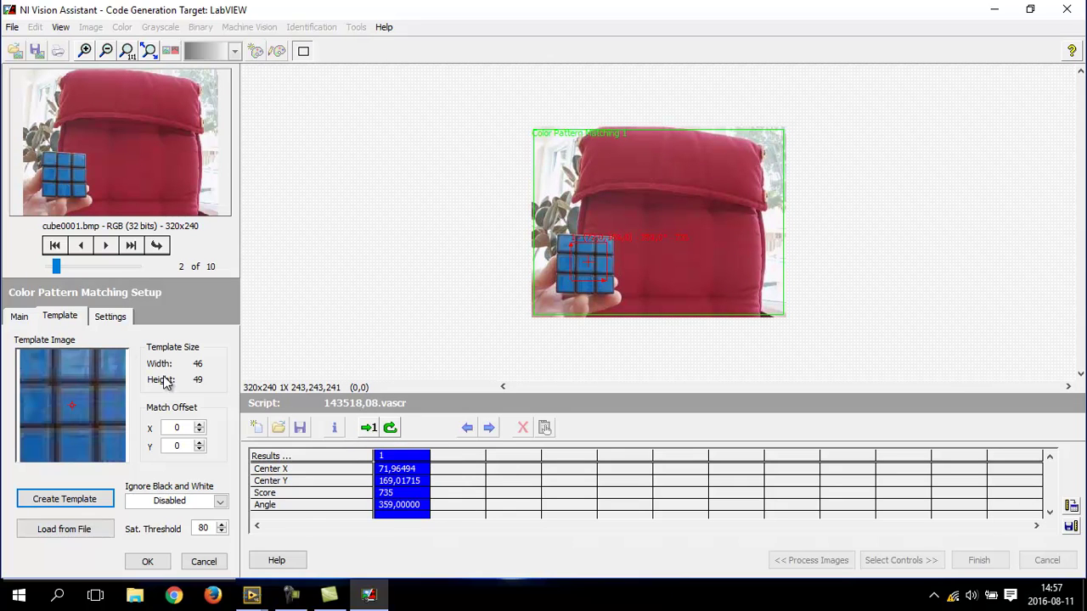
Review the pattern matching search settings and accept the step, and inspect the Set Coordinate System setup without changing it.
left_click(118, 323)
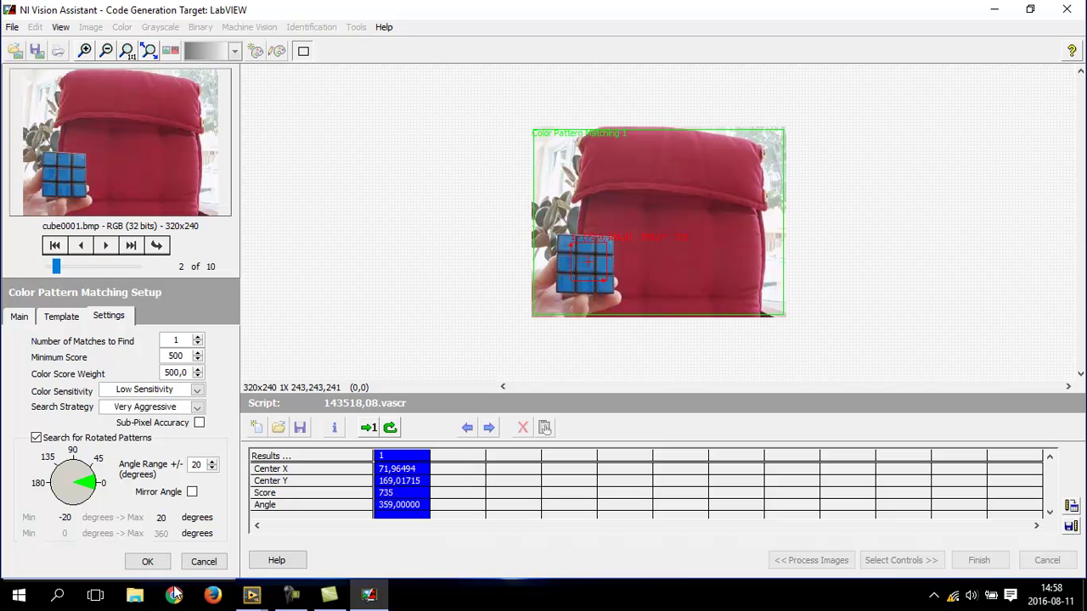
left_click(149, 562)
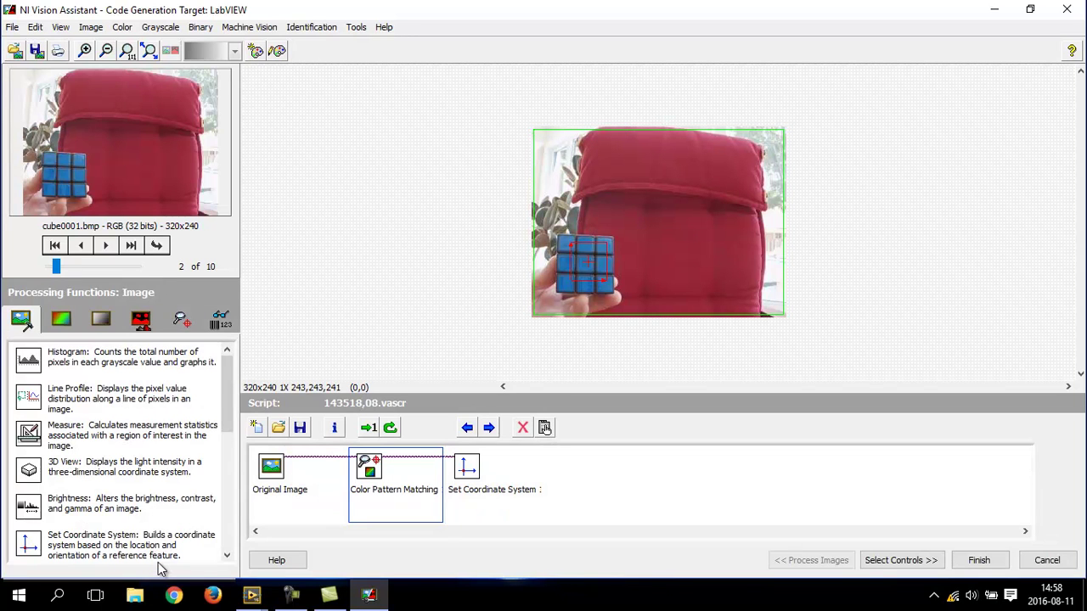
double_click(473, 477)
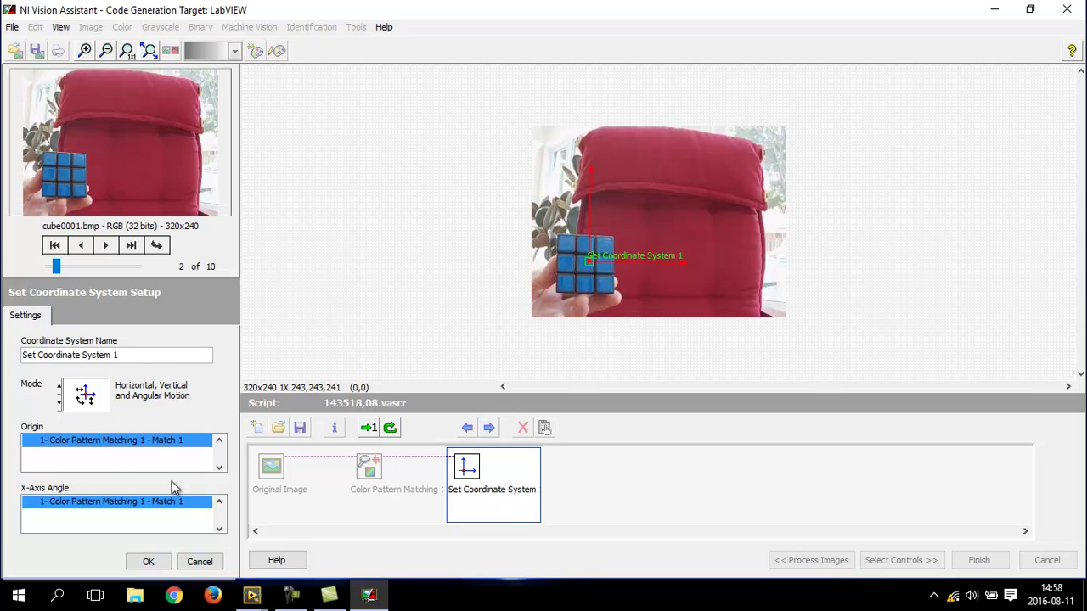
left_click(199, 562)
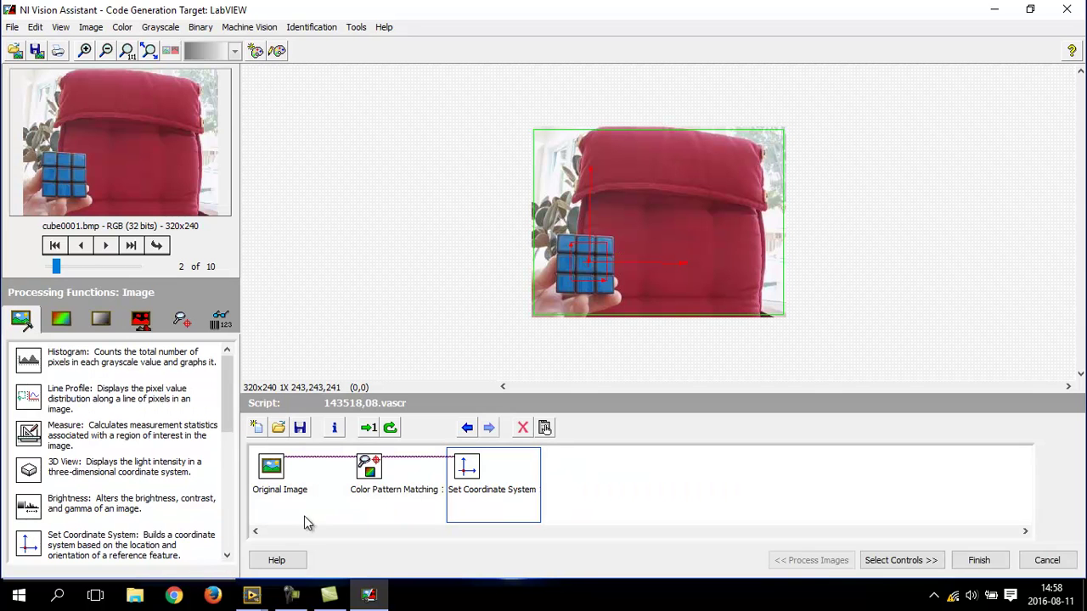
Review the selected controls and indicators, finish the Vision Assistant configuration, and close the block diagram.
left_click(921, 560)
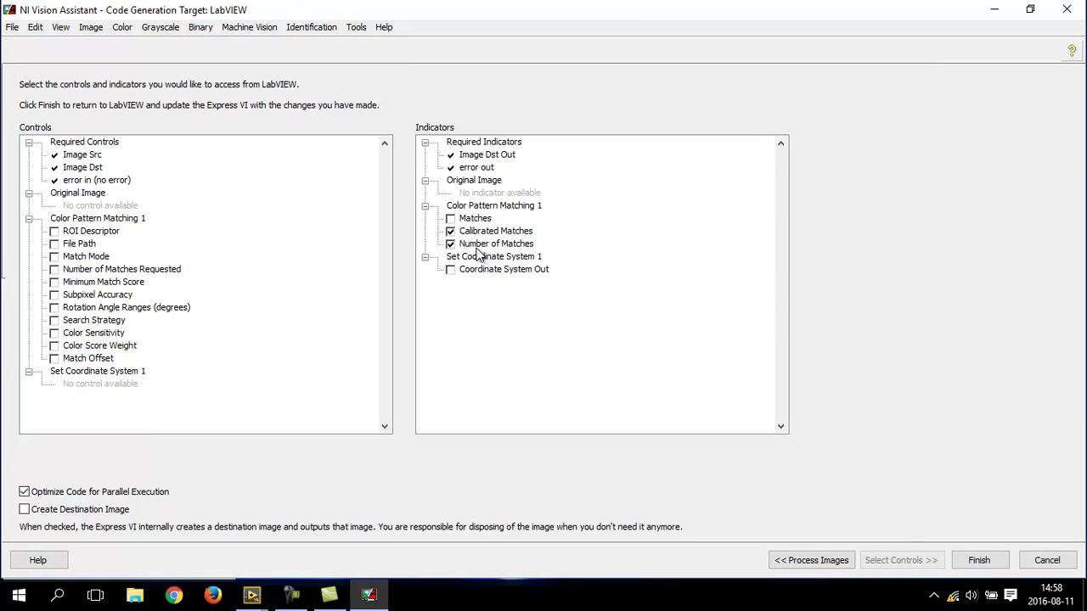
left_click(978, 560)
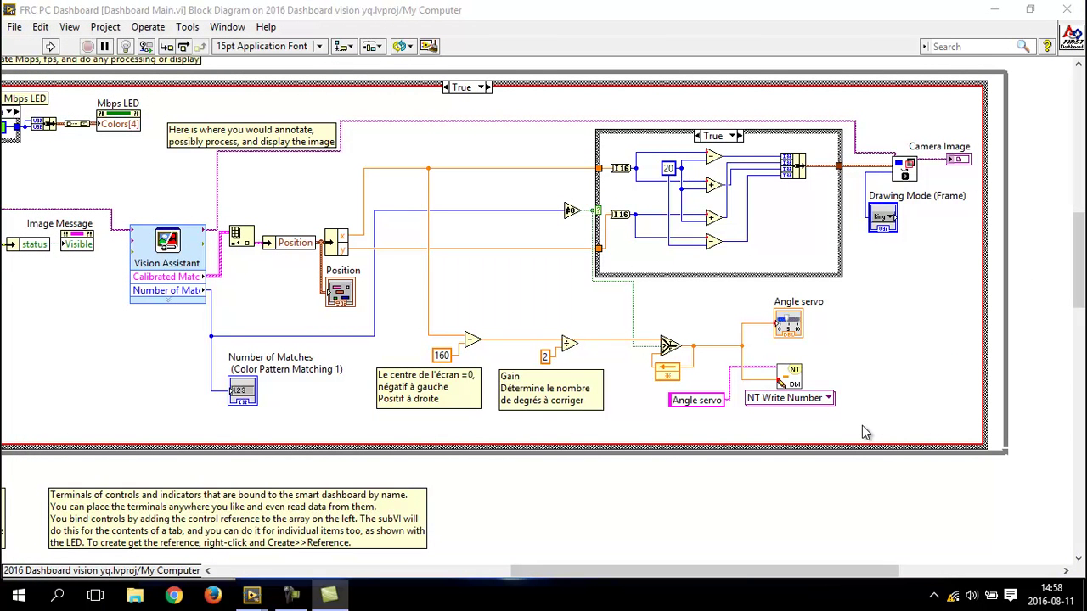
left_click(147, 263)
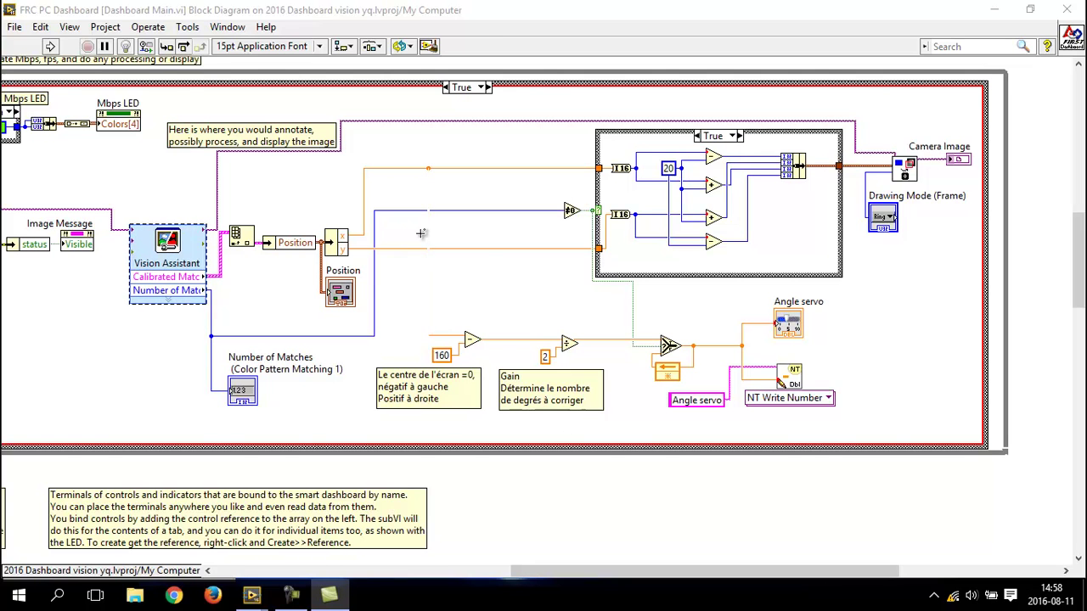
left_click(1067, 8)
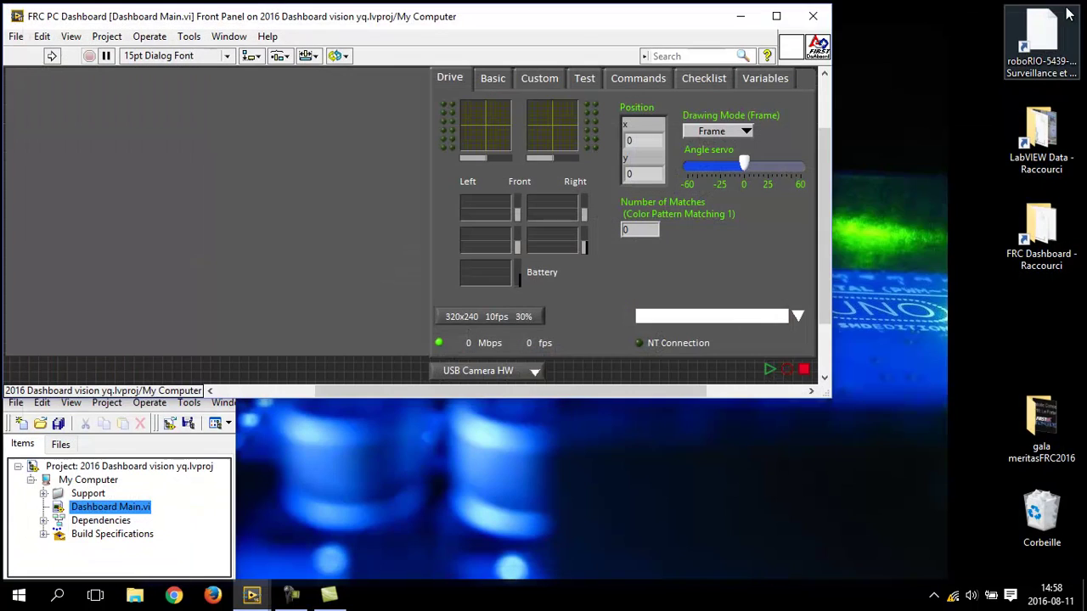
Close the dashboard front panel and its project, and launch Vision Assistant 2015 (32-bit).
left_click(815, 17)
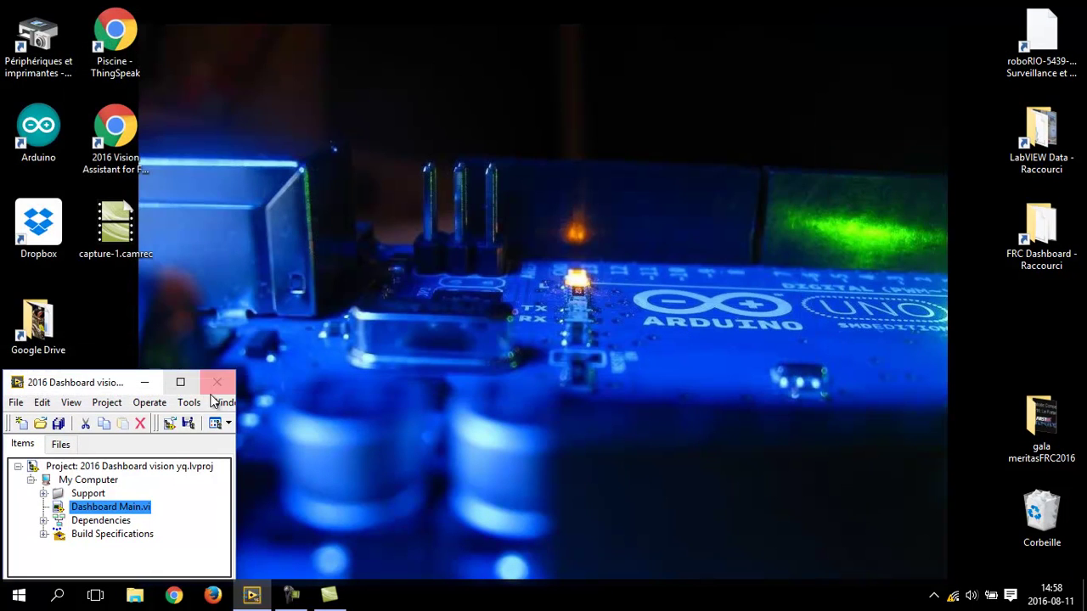
left_click(217, 382)
left_click(60, 597)
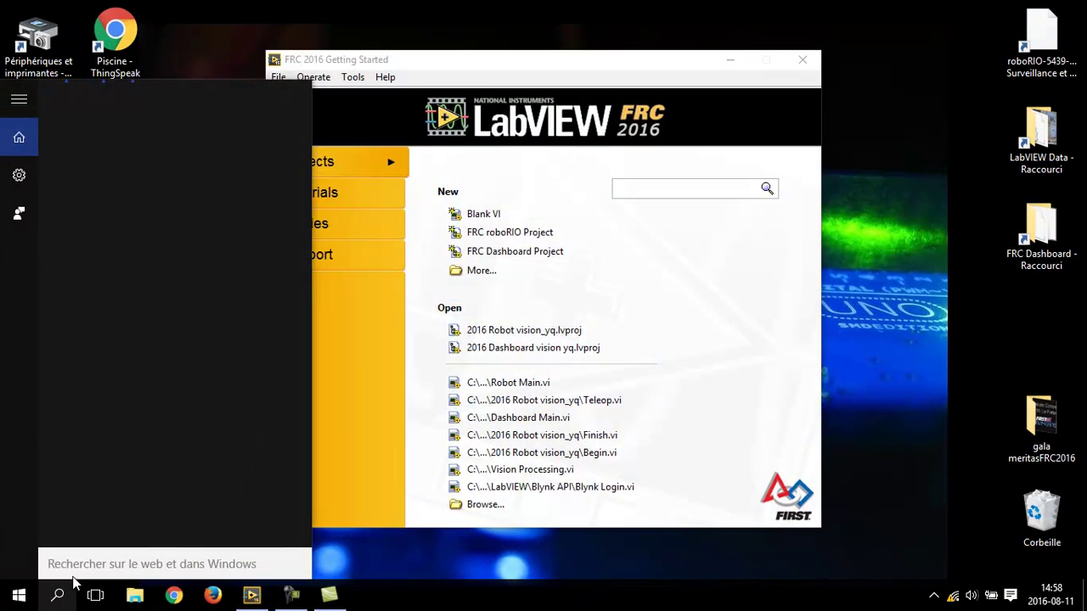
type("vision")
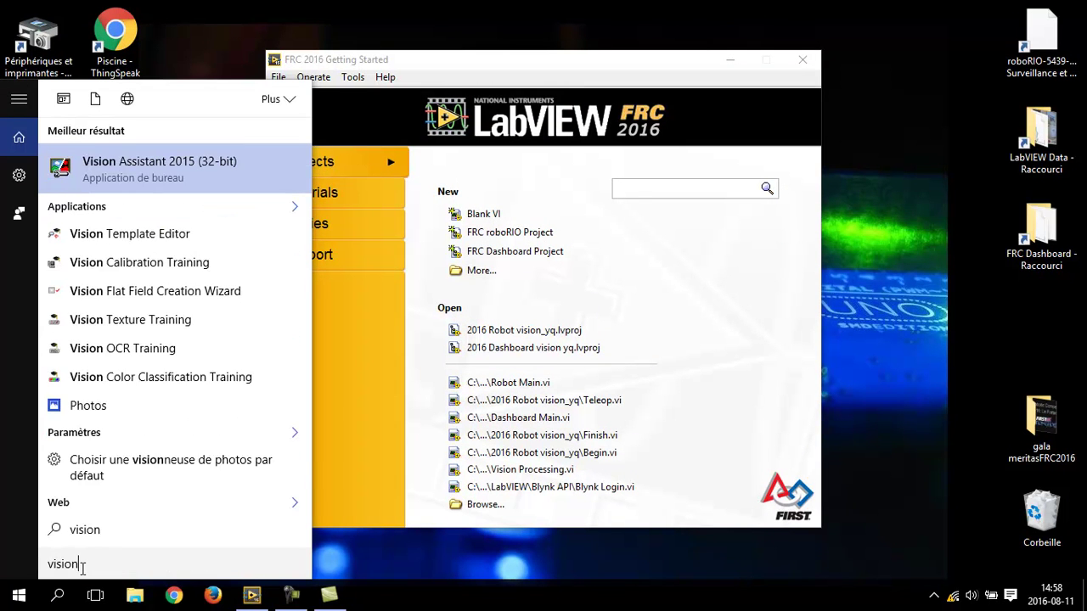
key("Return")
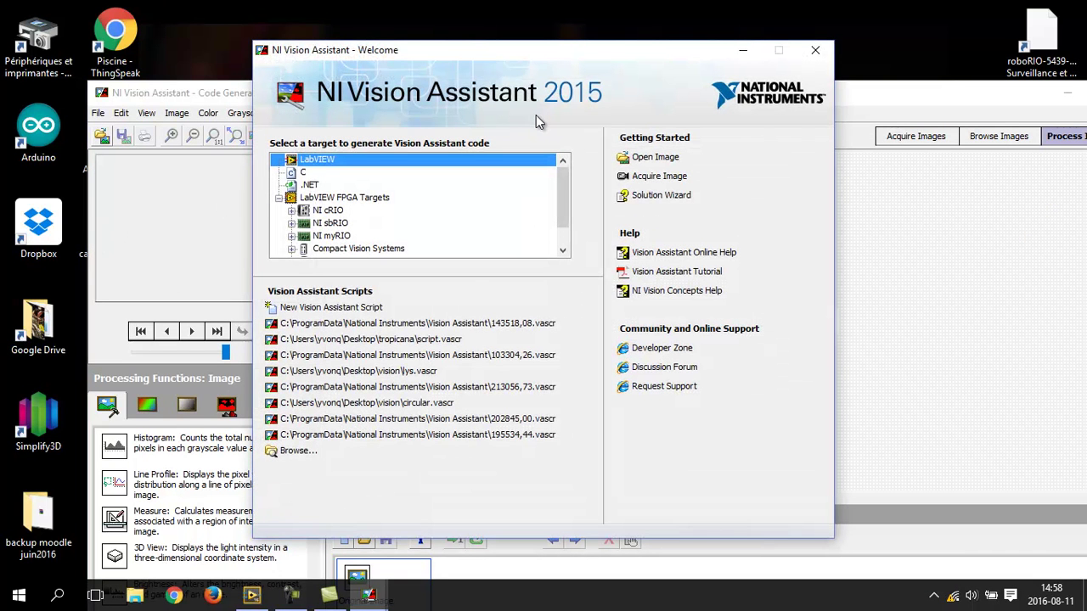
Check the wireless connection to the robot and open the Acquire Image (1394, GigE, or USB) setup.
left_click(952, 596)
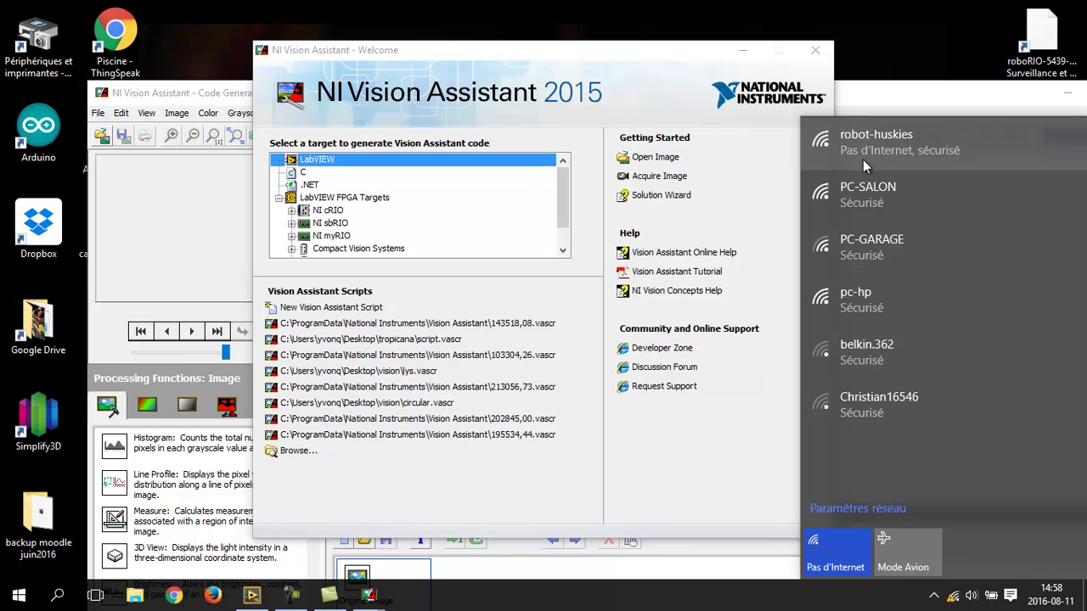
left_click(659, 178)
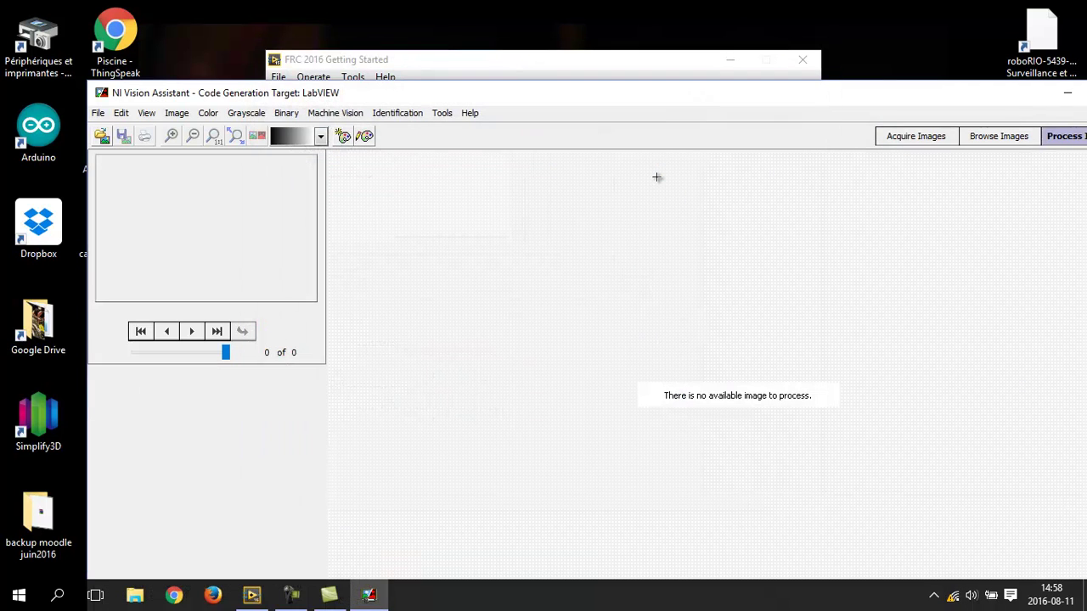
left_click_drag(520, 90, 461, 35)
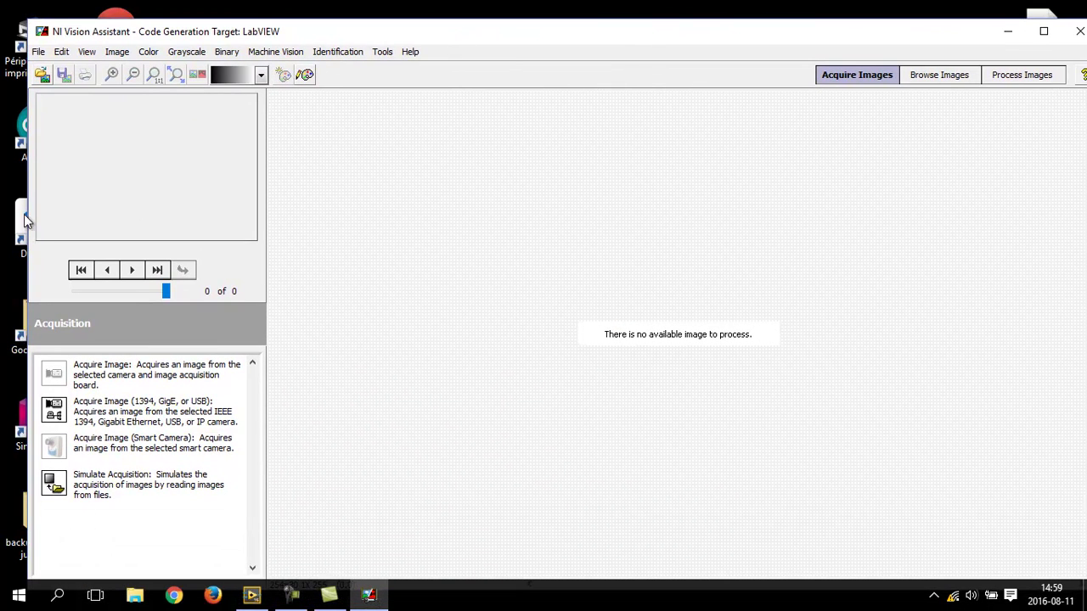
left_click(112, 413)
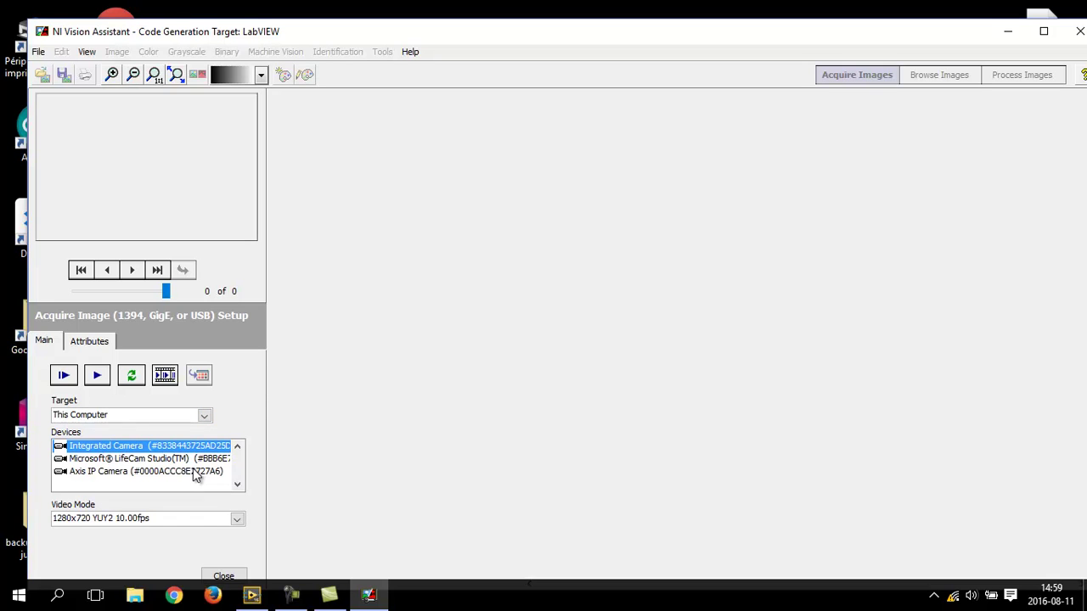
Choose the Axis IP Camera with the 320x240 Color JPEG video mode and maximize the Vision Assistant window.
left_click(102, 472)
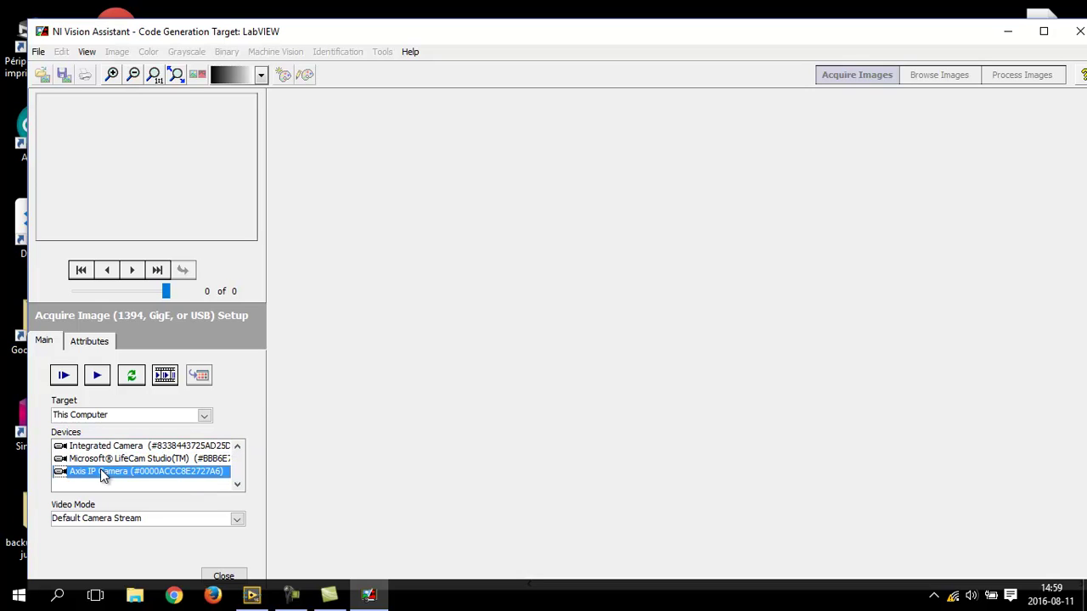
left_click(104, 518)
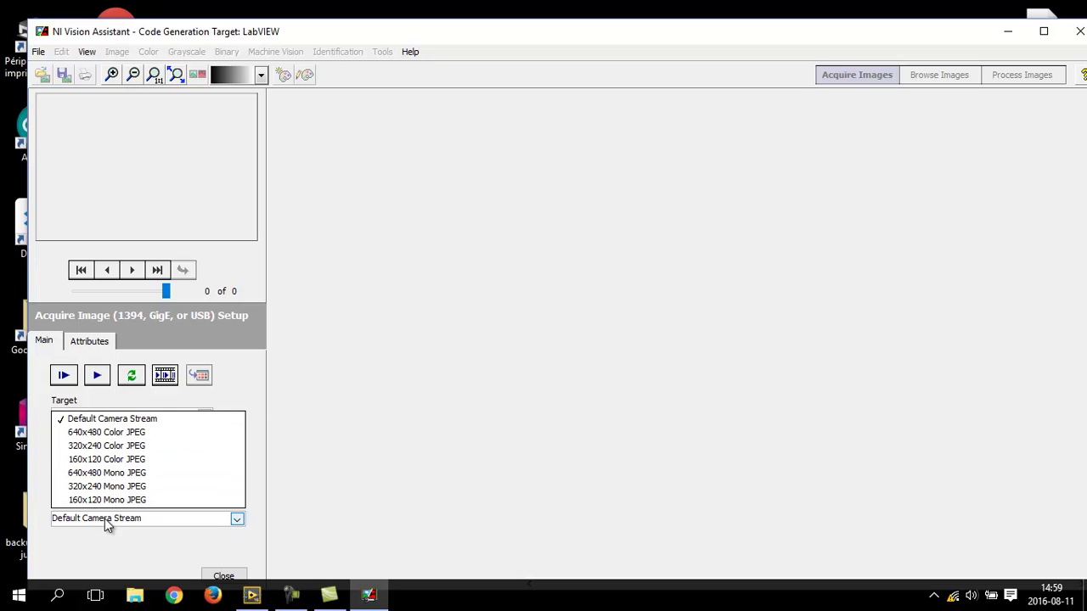
left_click(96, 445)
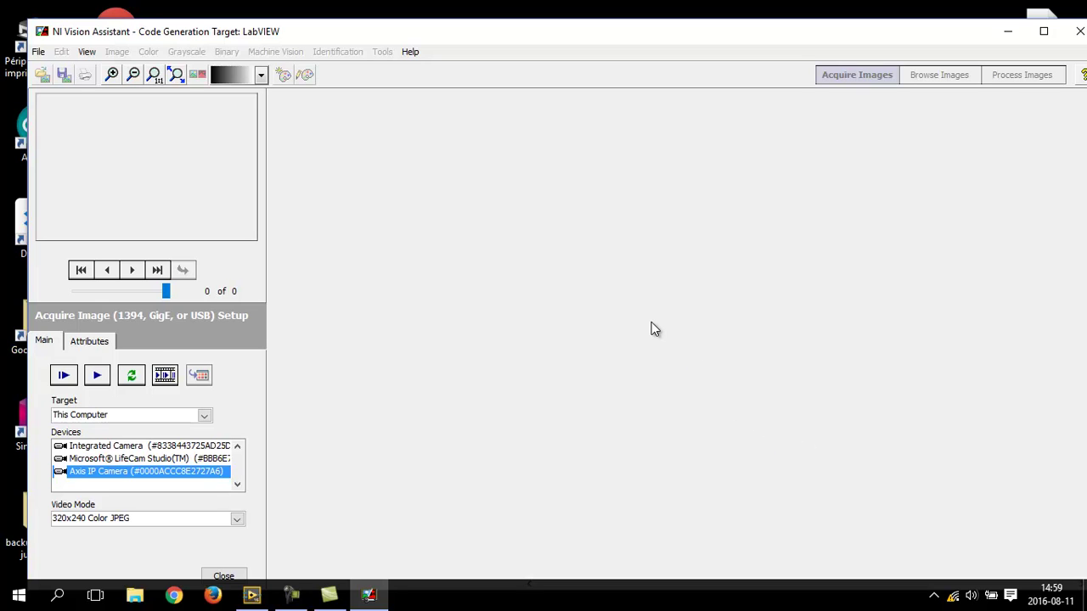
double_click(554, 34)
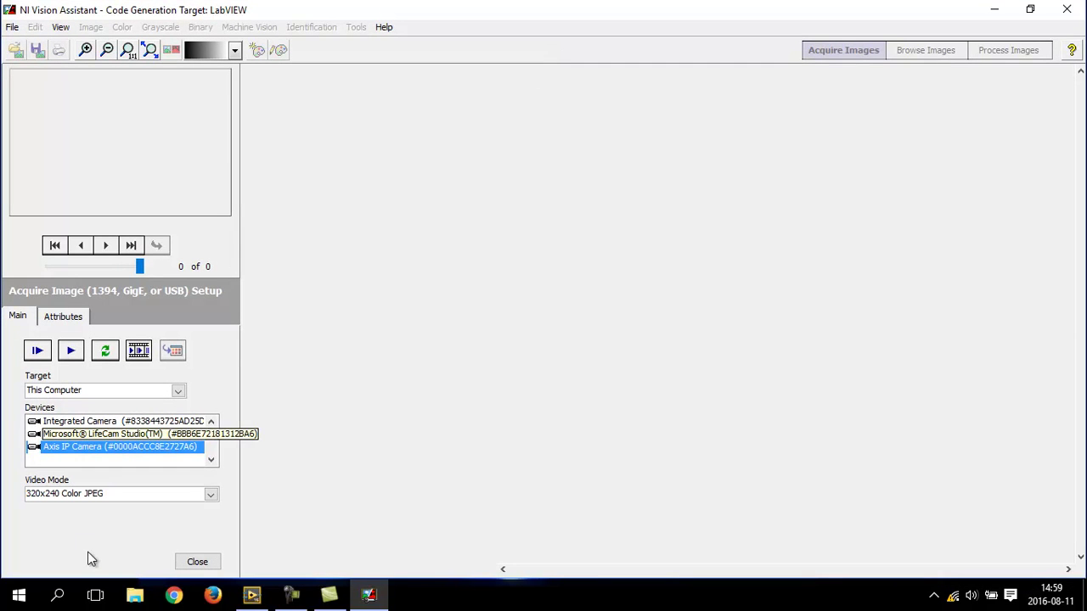
Acquire continuously from the camera, store two images of the cube's different faces in the browser, and close the acquisition setup.
left_click(73, 353)
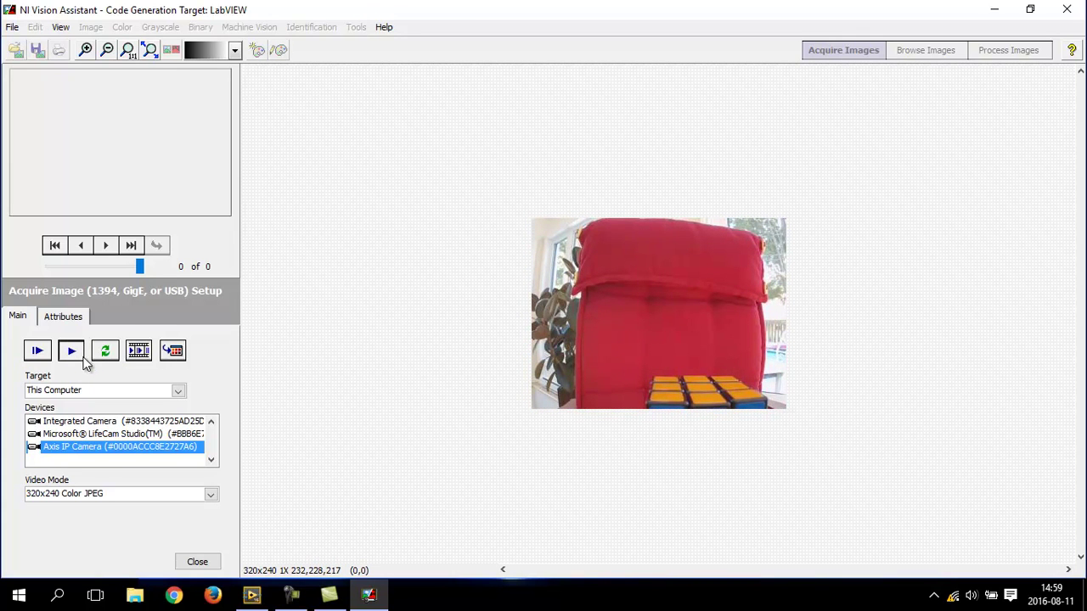
left_click(179, 352)
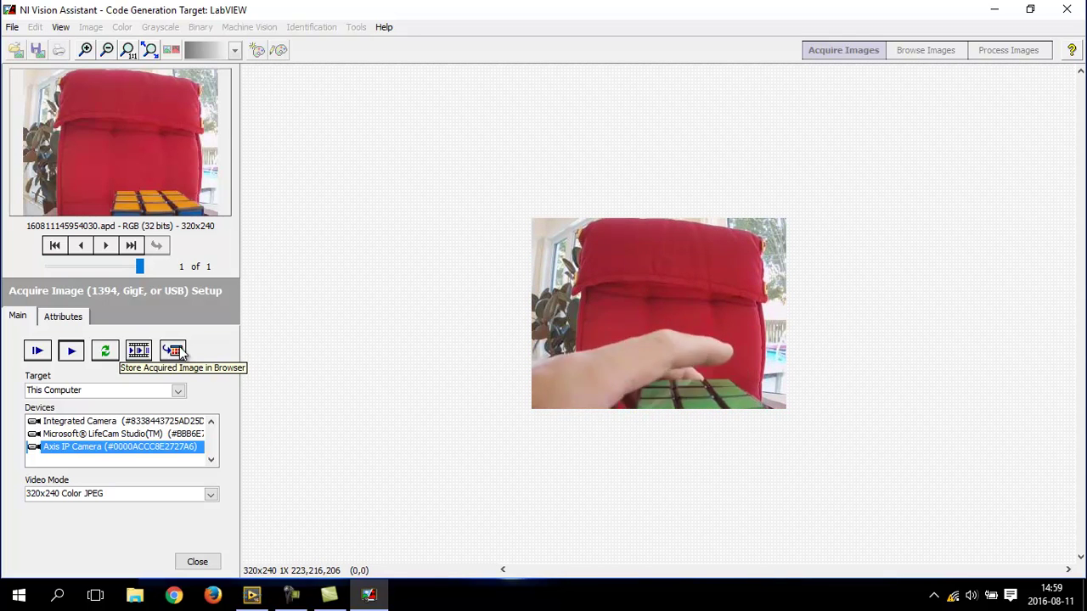
left_click(179, 353)
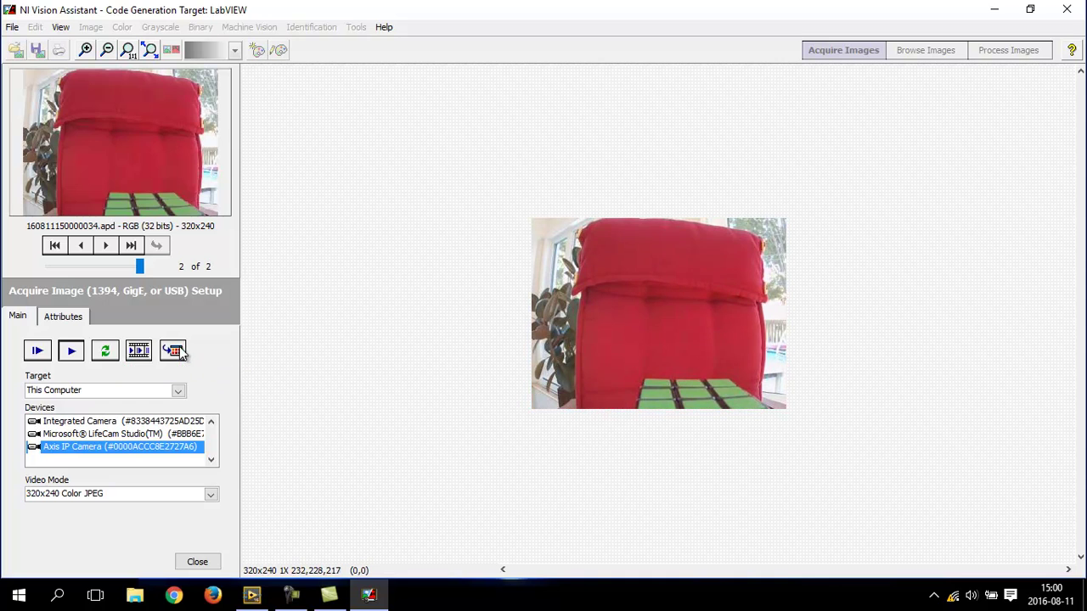
left_click(196, 562)
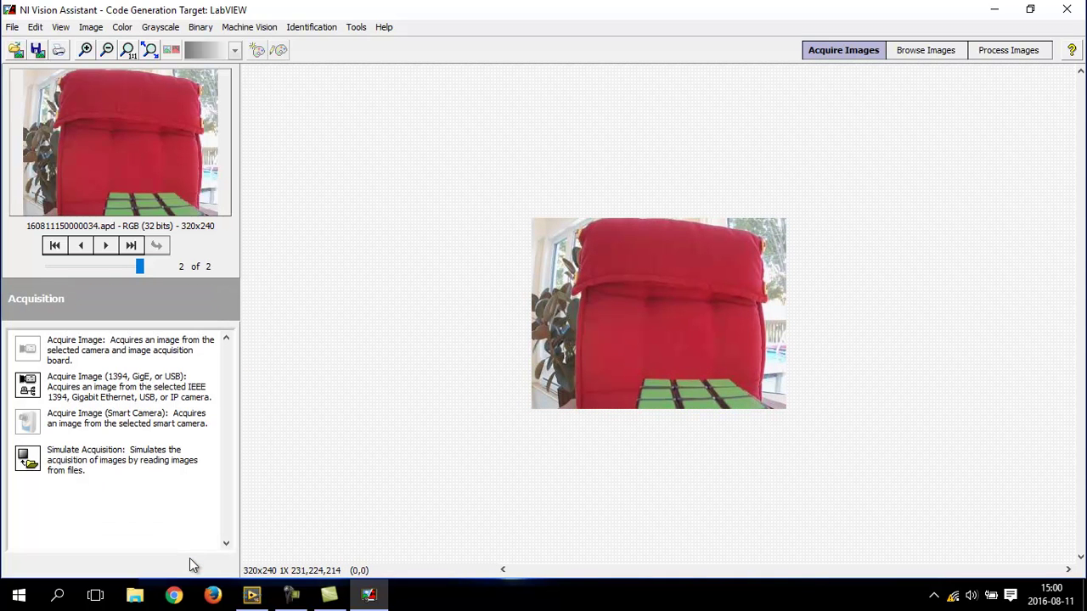
Select both acquired images in the image browser and start saving them.
left_click(929, 50)
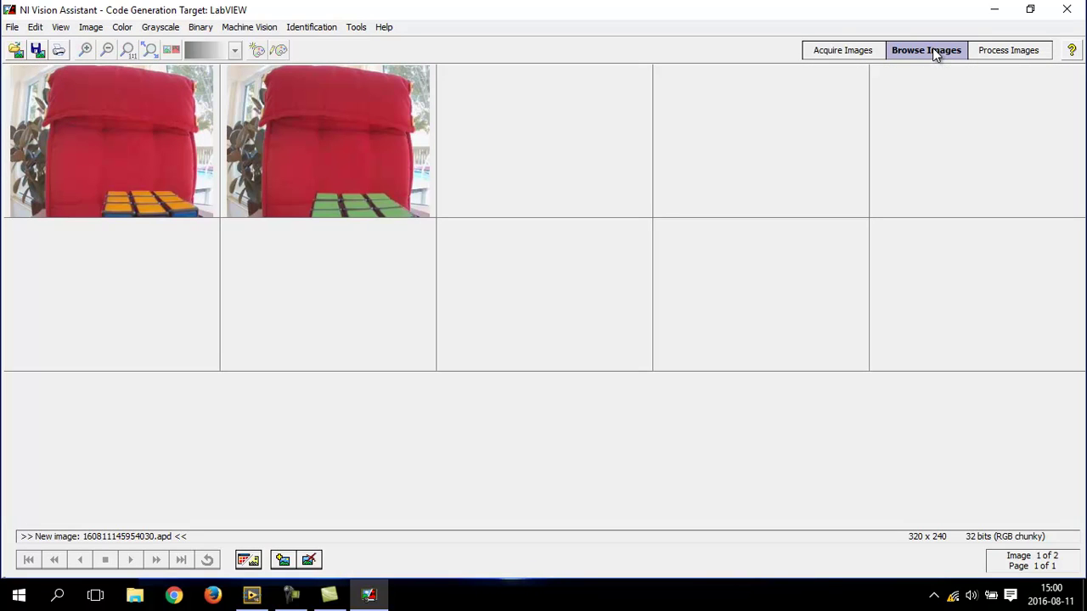
left_click(83, 127)
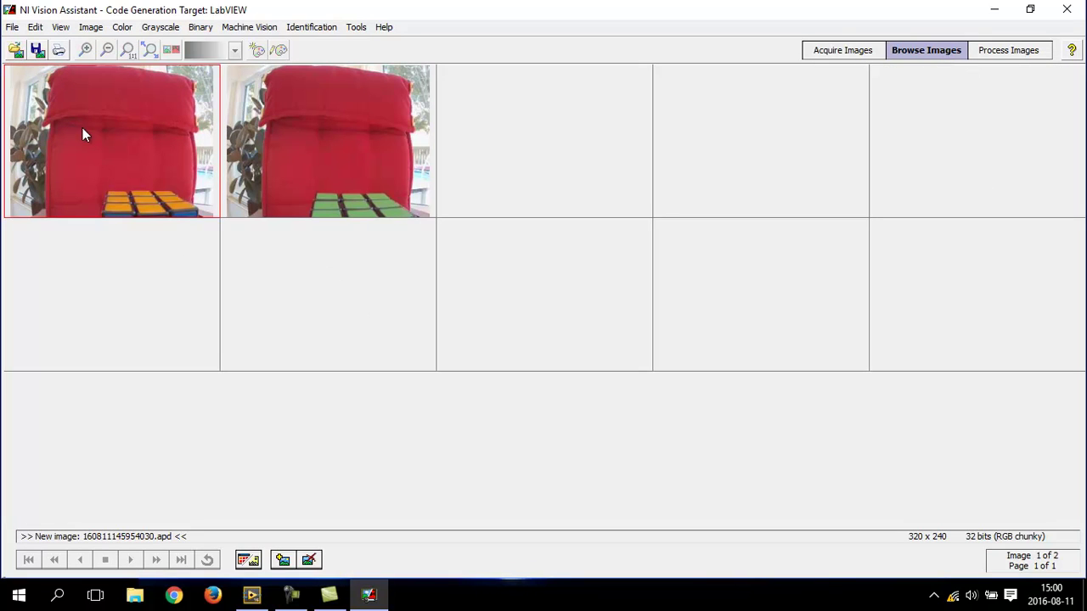
left_click(314, 169)
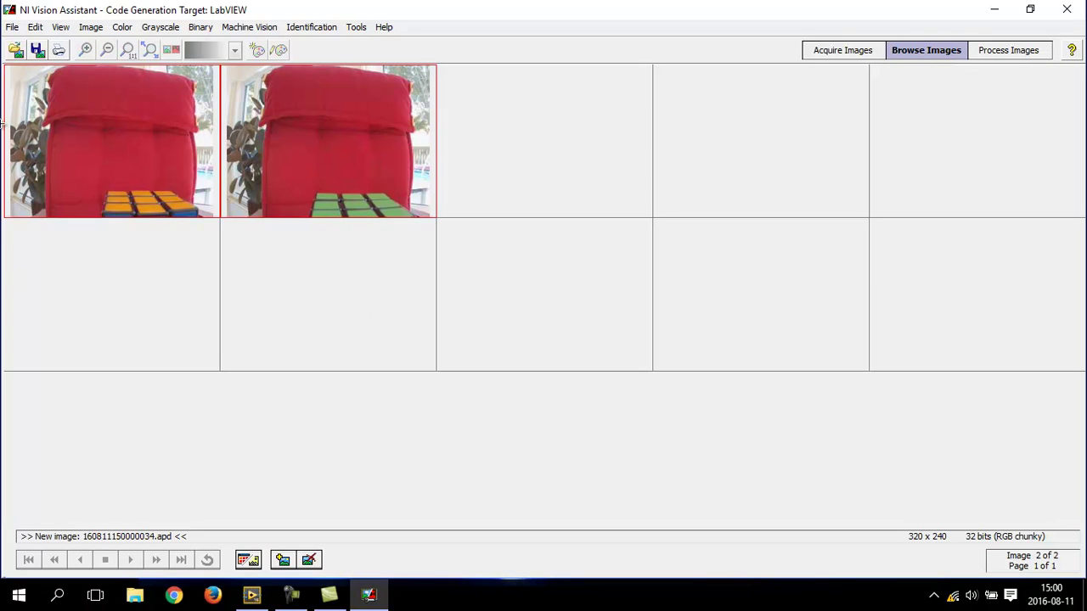
left_click(38, 52)
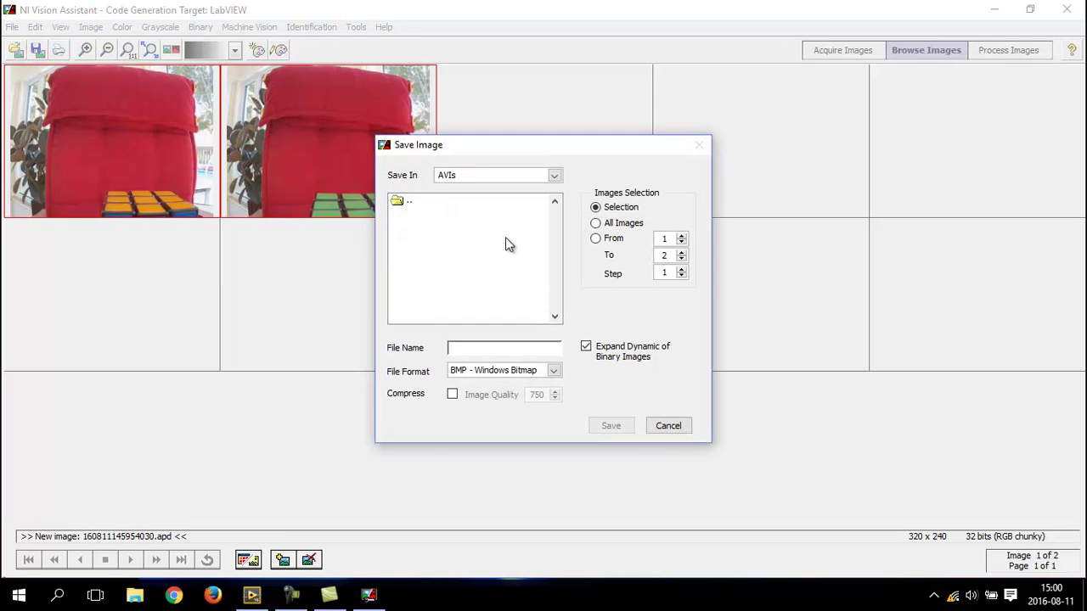
Move the save location up from AVIs to the drives and search the C: drive for the destination folder.
left_click(399, 205)
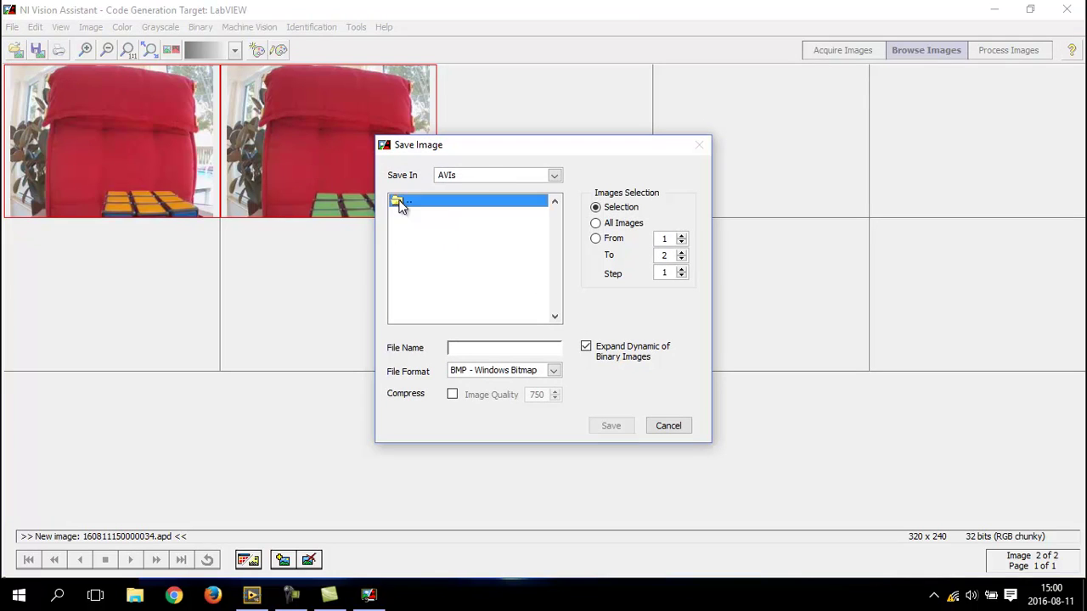
left_click(490, 176)
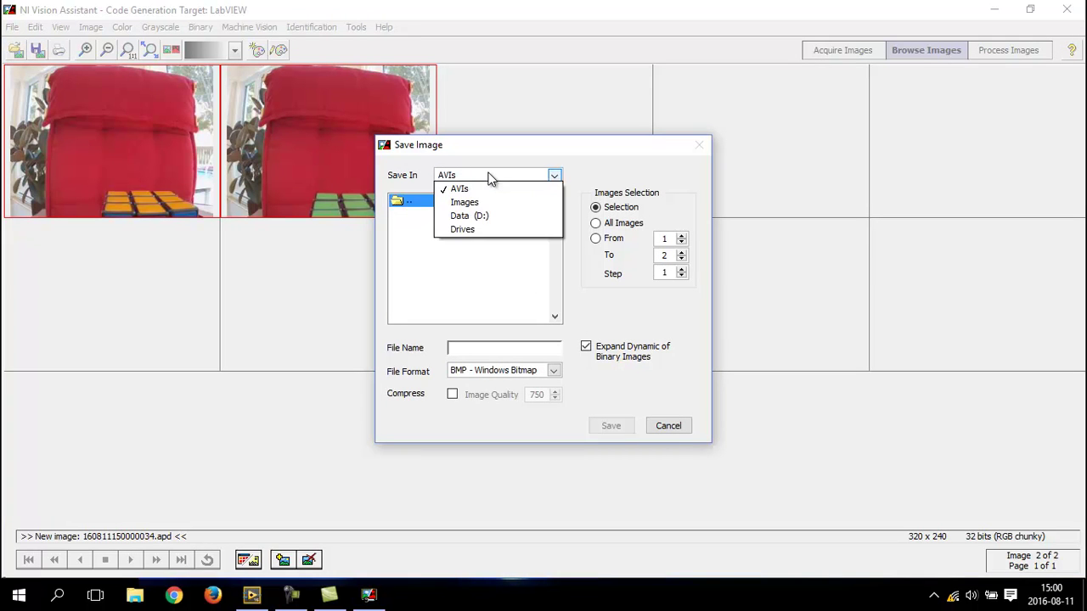
left_click(462, 202)
double_click(403, 201)
double_click(403, 201)
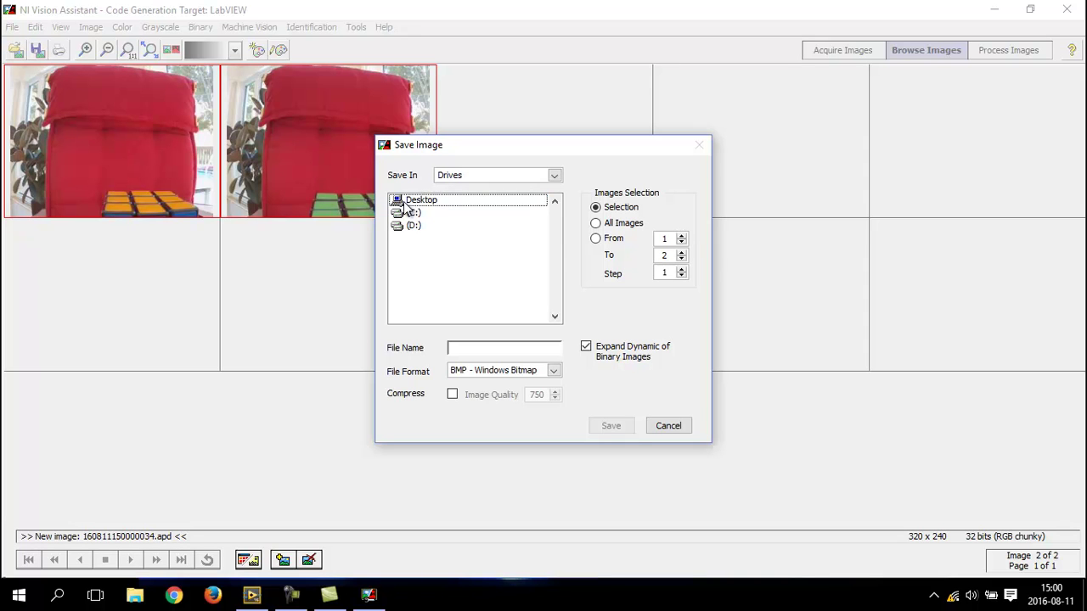
double_click(406, 213)
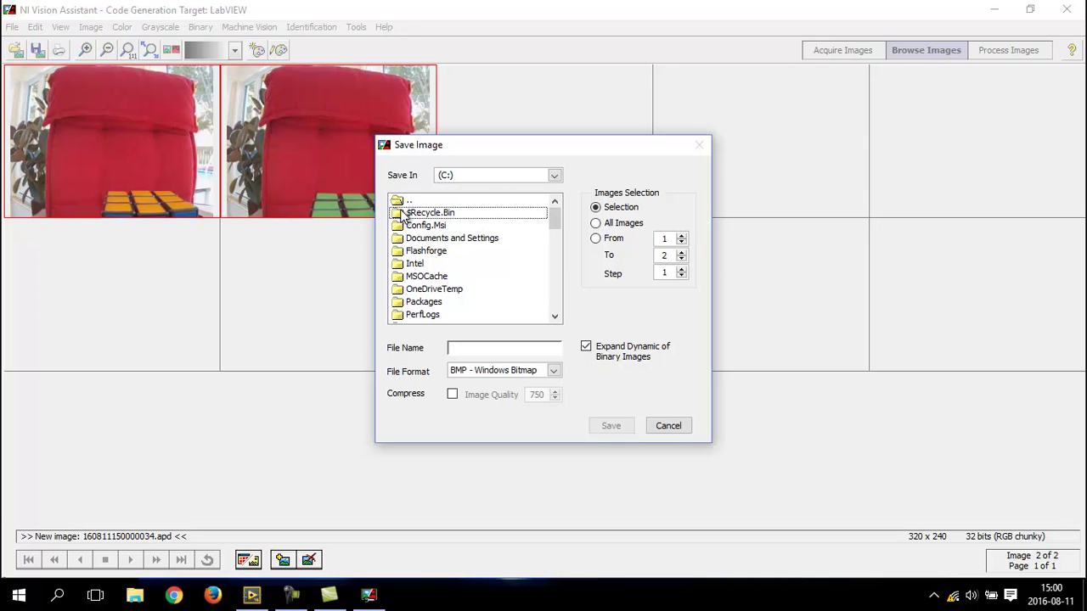
scroll(436, 261, "down", 1)
scroll(435, 262, "down", 4)
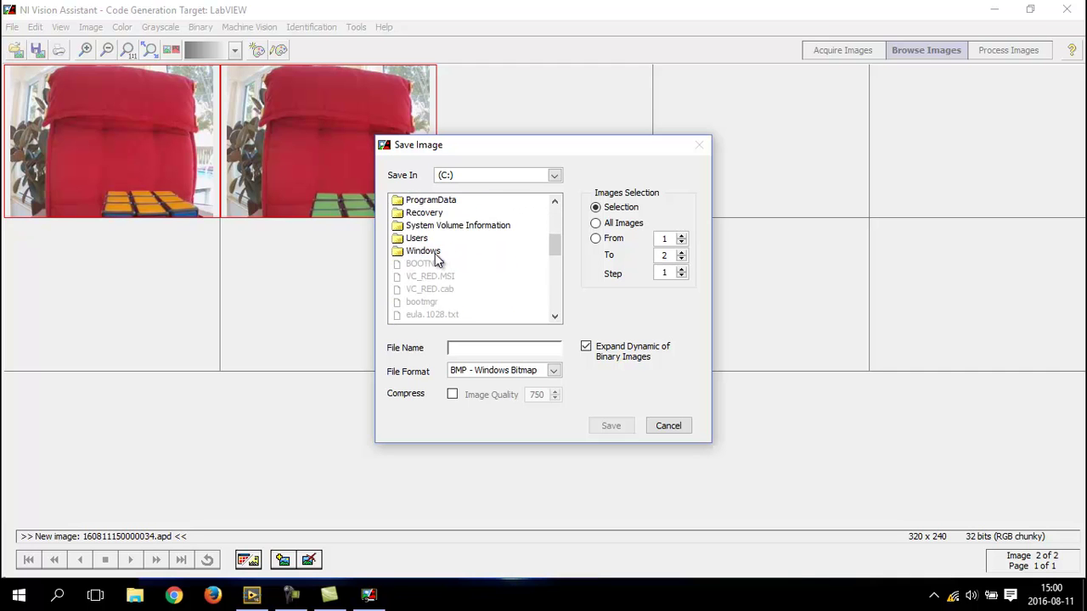
scroll(435, 262, "up", 6)
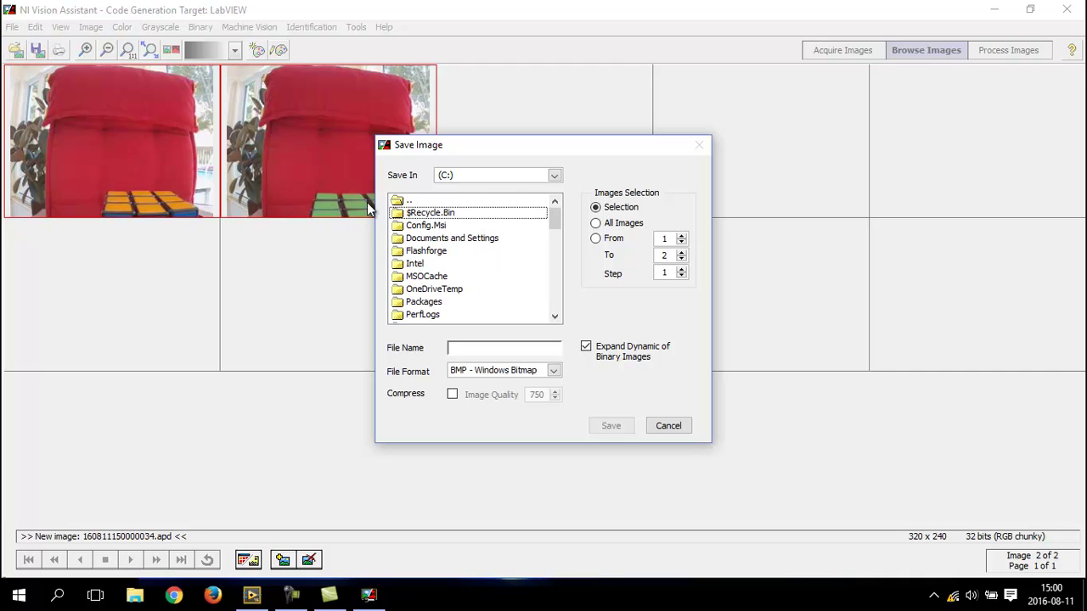
double_click(403, 200)
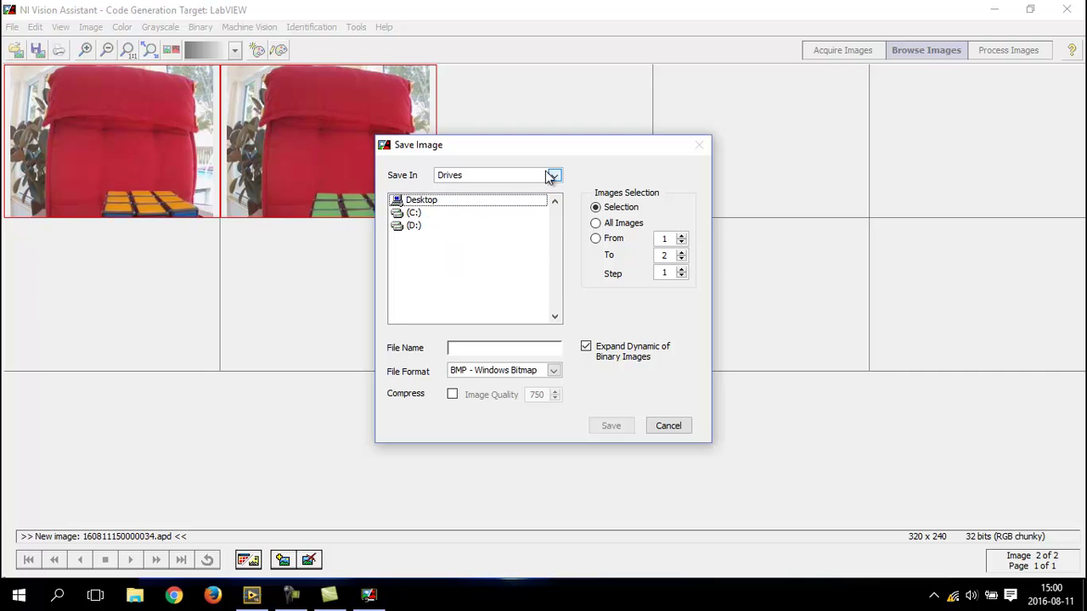
Browse the Desktop for the destination folder and switch the save location to the user's Documents folder.
left_click(553, 175)
left_click(407, 202)
double_click(407, 202)
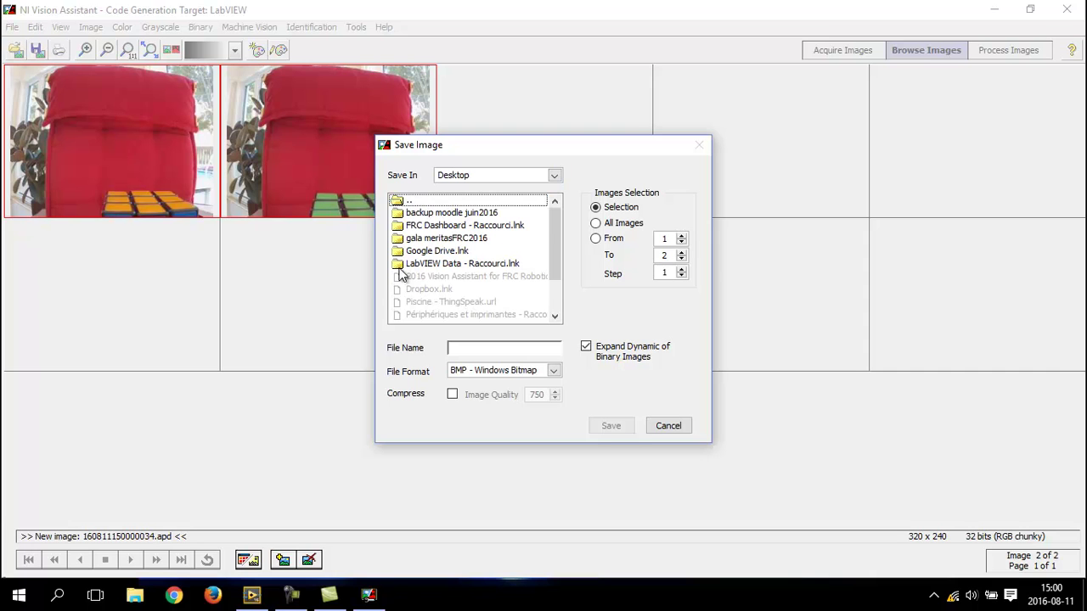
scroll(406, 293, "down", 3)
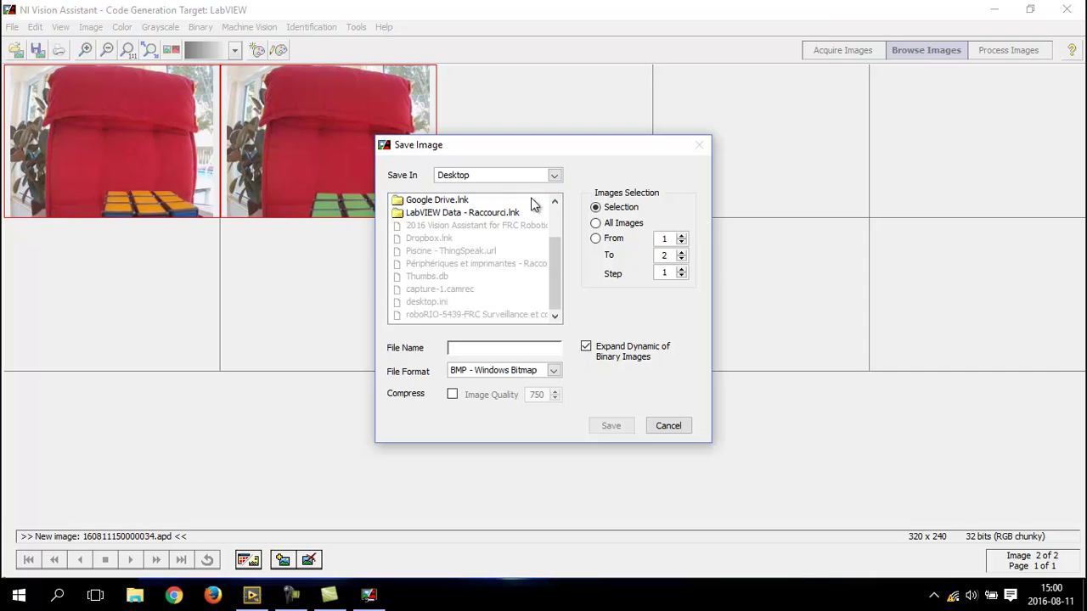
left_click(556, 175)
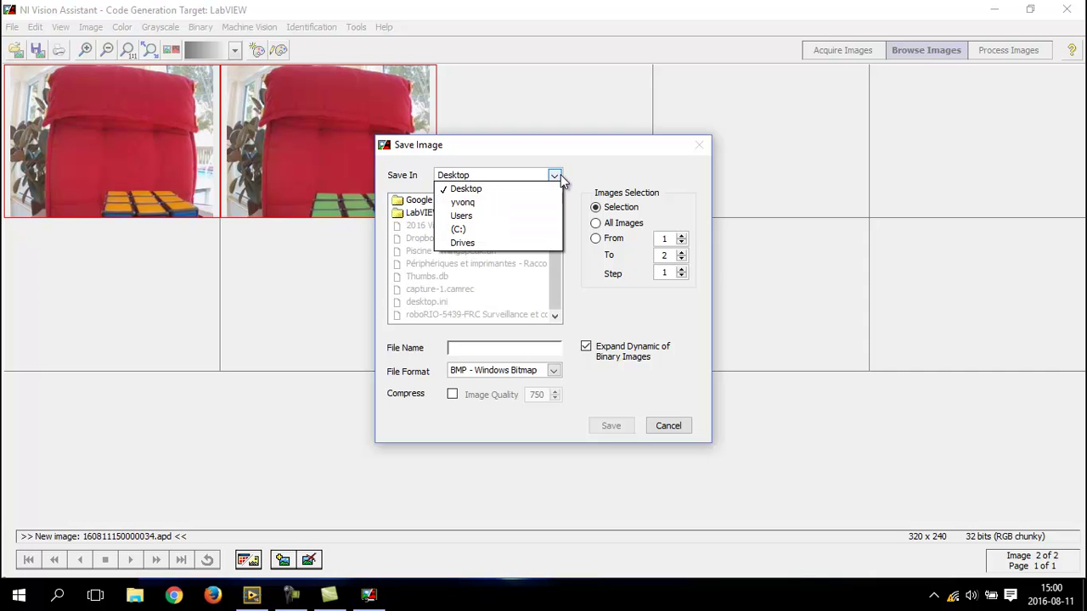
left_click(475, 203)
scroll(472, 270, "down", 2)
left_click(429, 278)
double_click(431, 281)
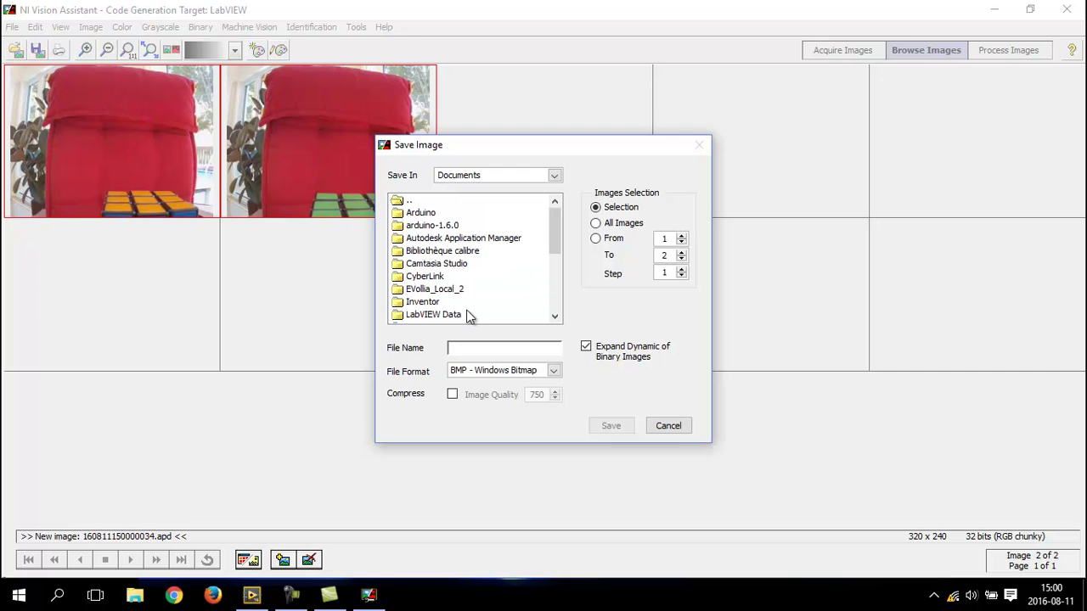
Browse to the cube folder under LabVIEW Data, 2016 Dashboard vision yq, and cancel saving the images.
double_click(399, 315)
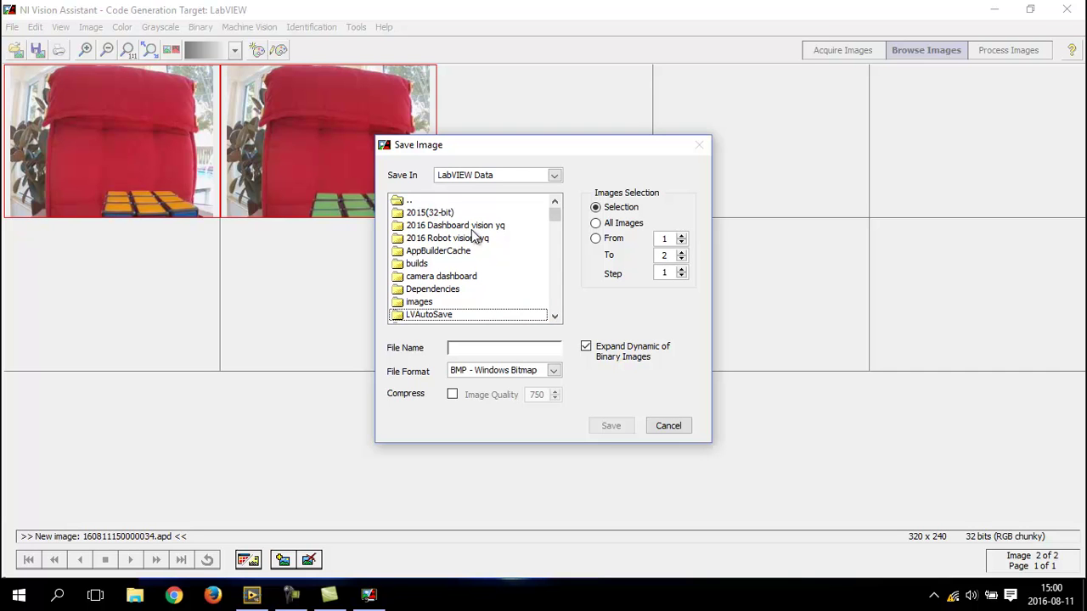
double_click(435, 228)
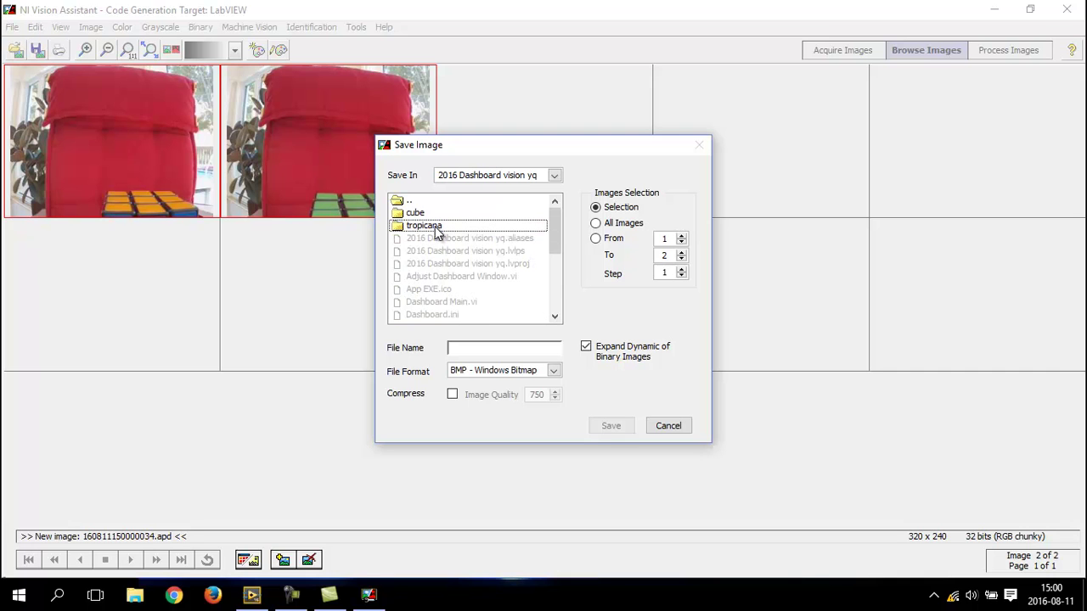
double_click(402, 215)
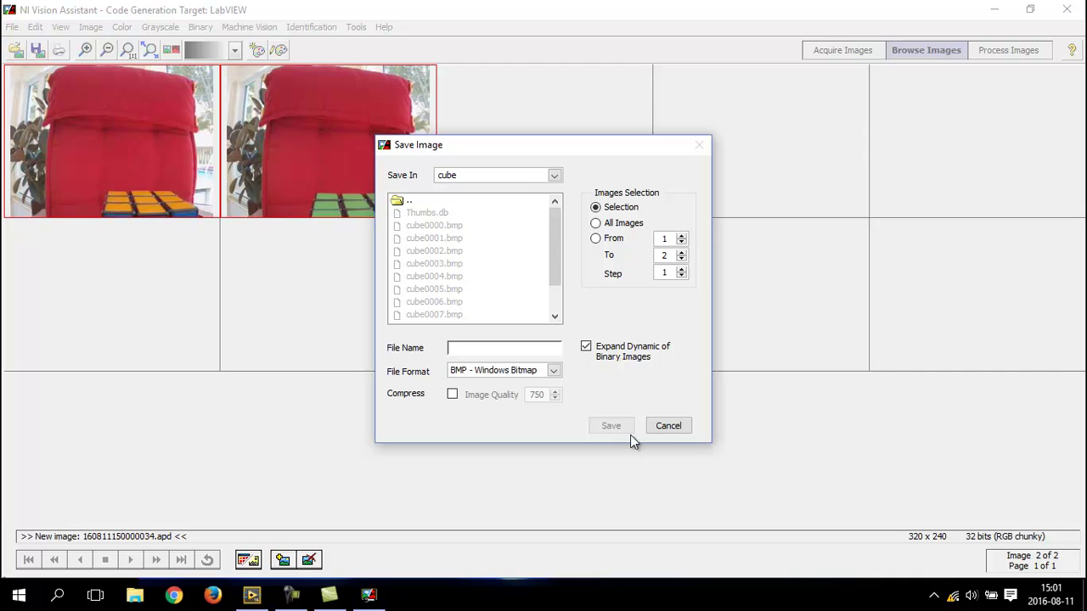
left_click(669, 427)
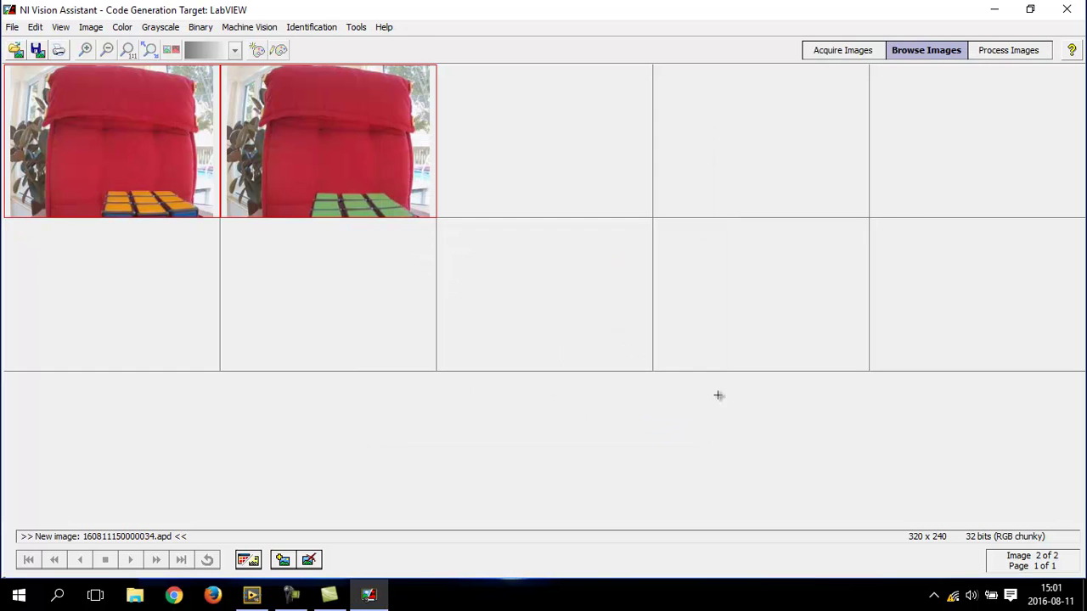
Show the acquired images in the processing view and start quitting Vision Assistant.
left_click(1023, 58)
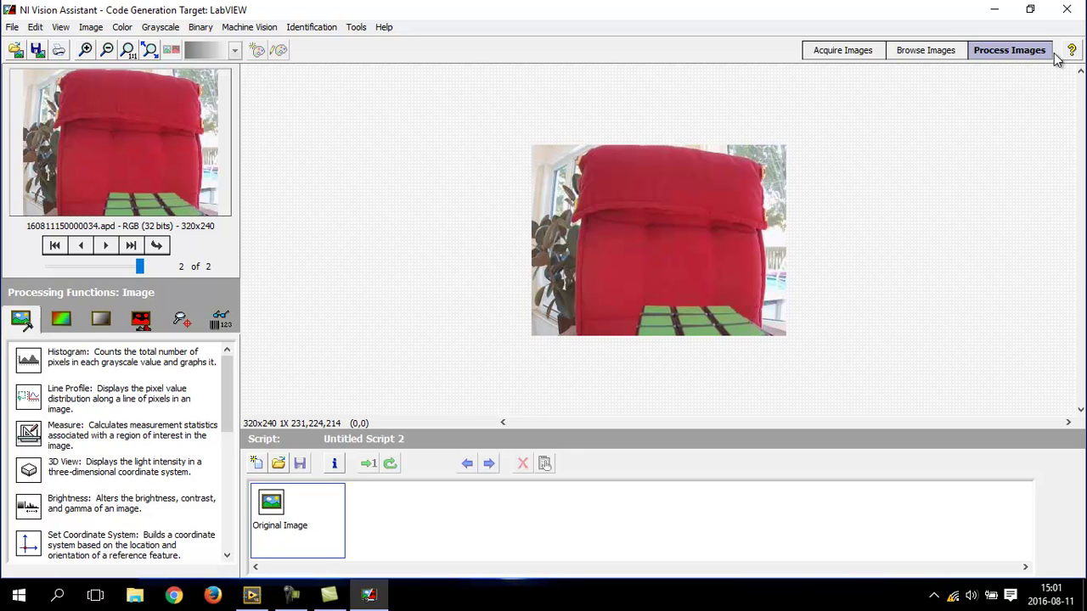
left_click(1074, 15)
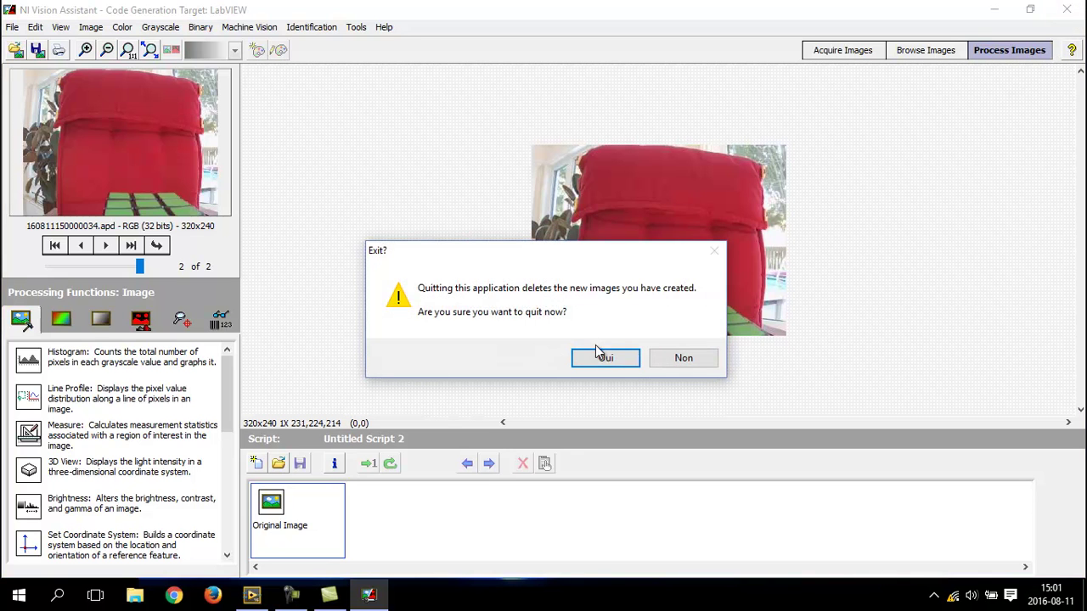